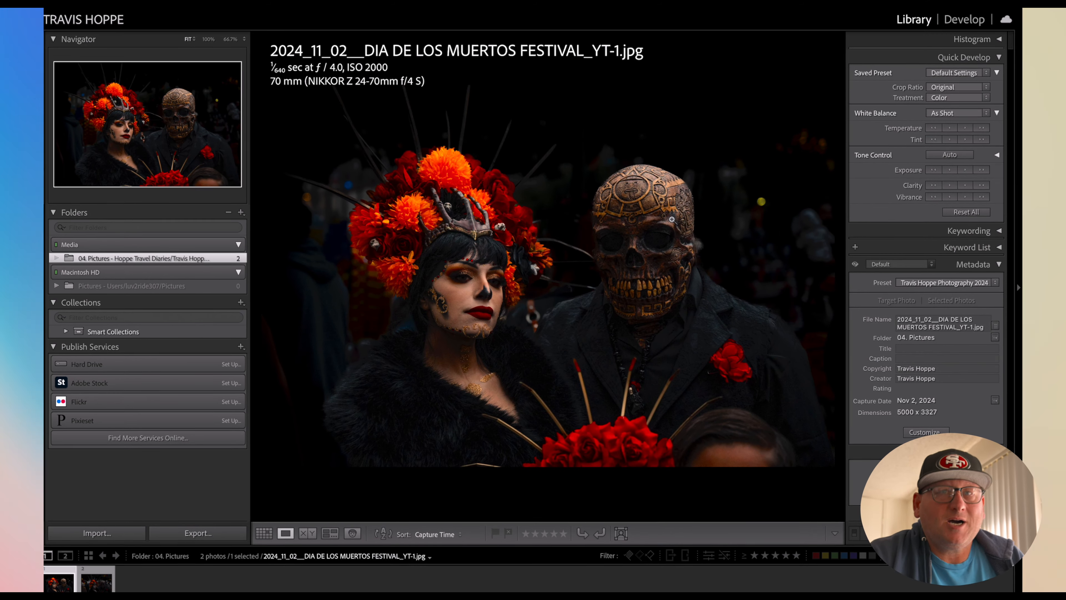
Step: Open THP_8021.NEF for developing and raise its overall exposure to +1.35, with the presets side hidden
click(94, 584)
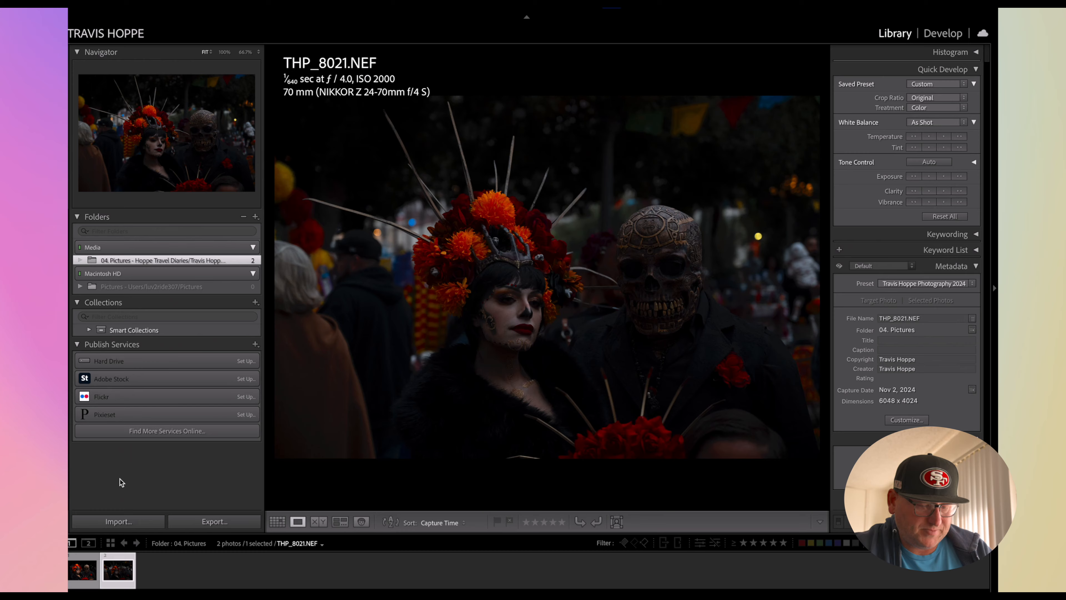
key(d)
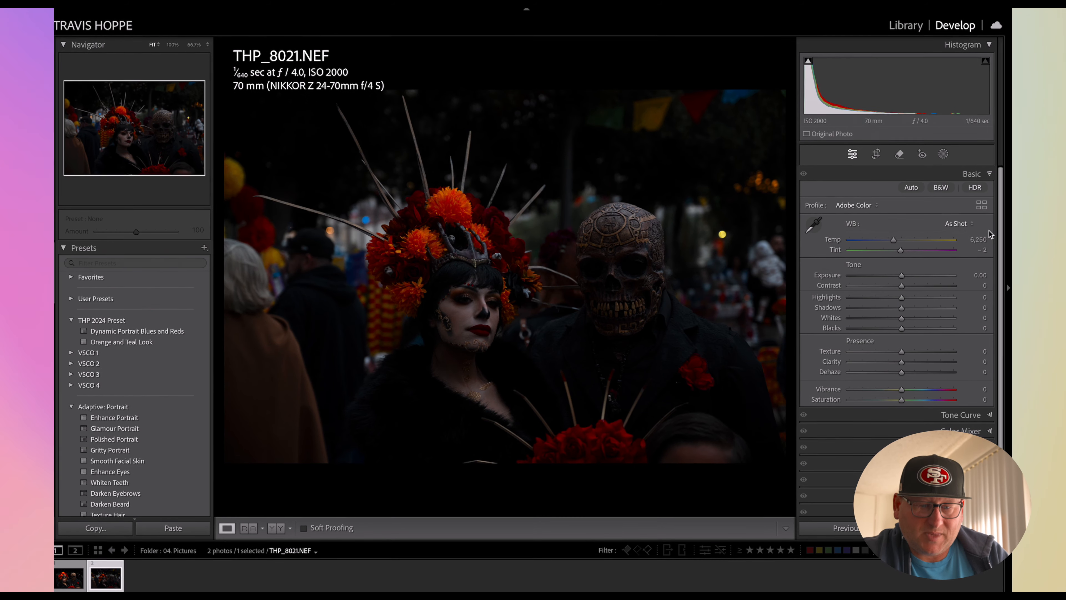
drag(906, 278, 917, 275)
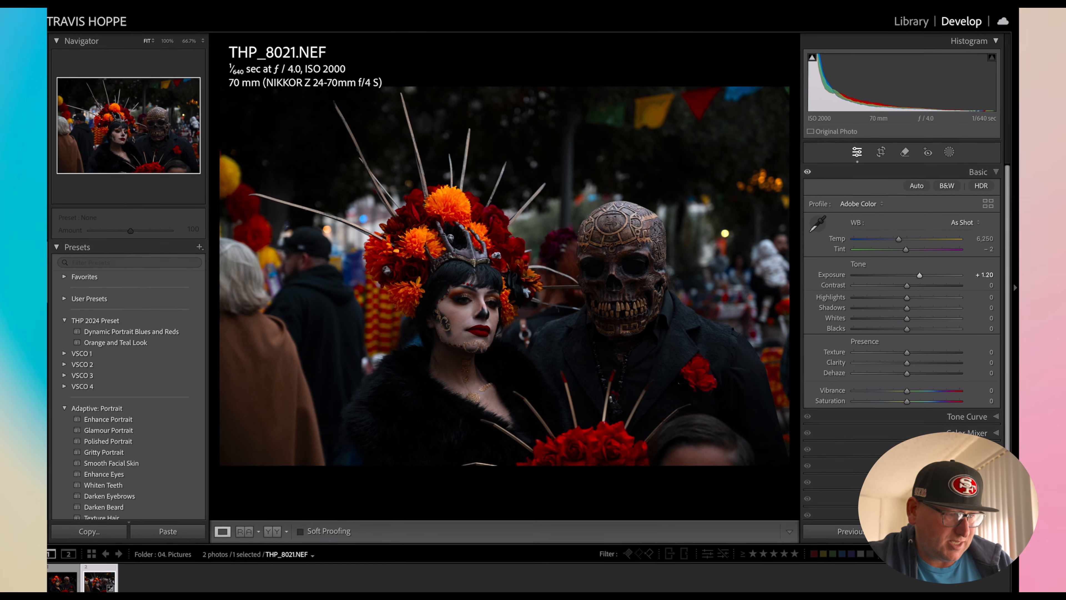
click(44, 287)
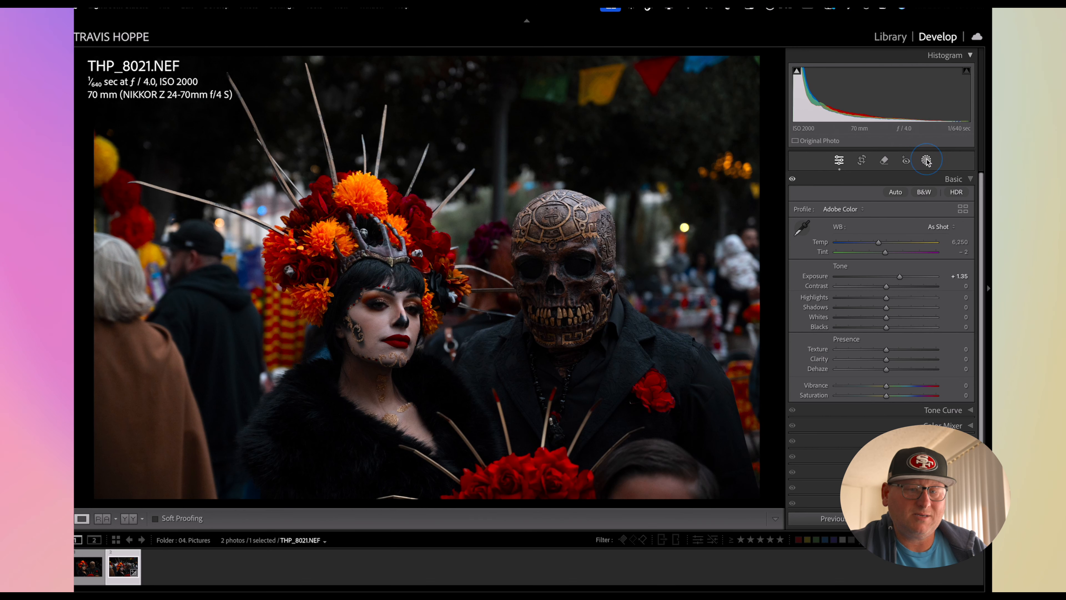
Step: Create a Select Subject mask and subtract the two bystanders behind the woman from it with a brush sized about 17
click(926, 160)
click(822, 198)
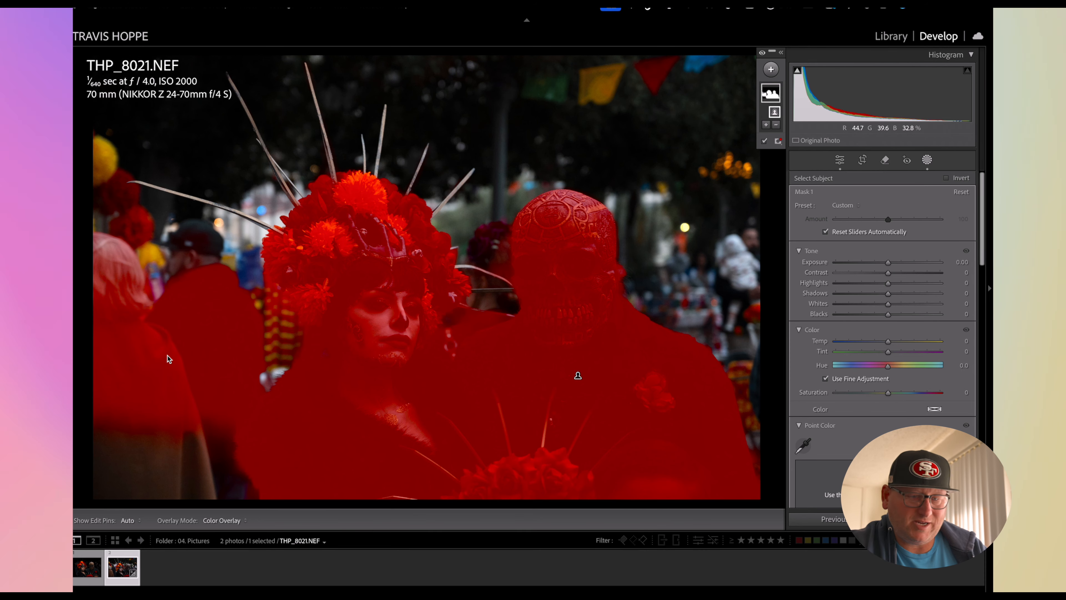
click(777, 124)
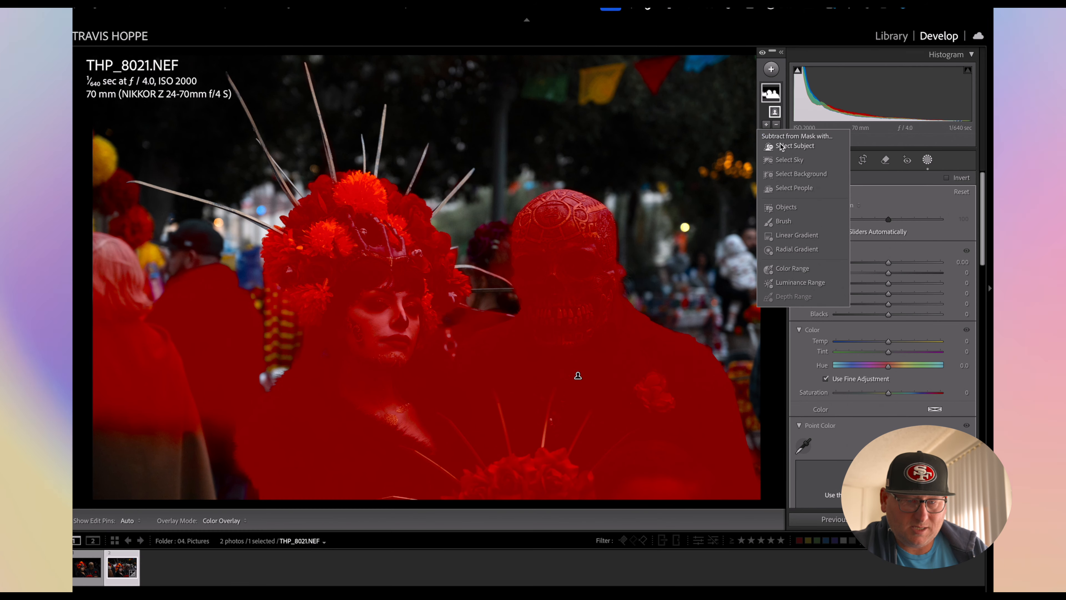
click(783, 220)
key(bracketright)
key(bracketright)
key(bracketright)
key(bracketright)
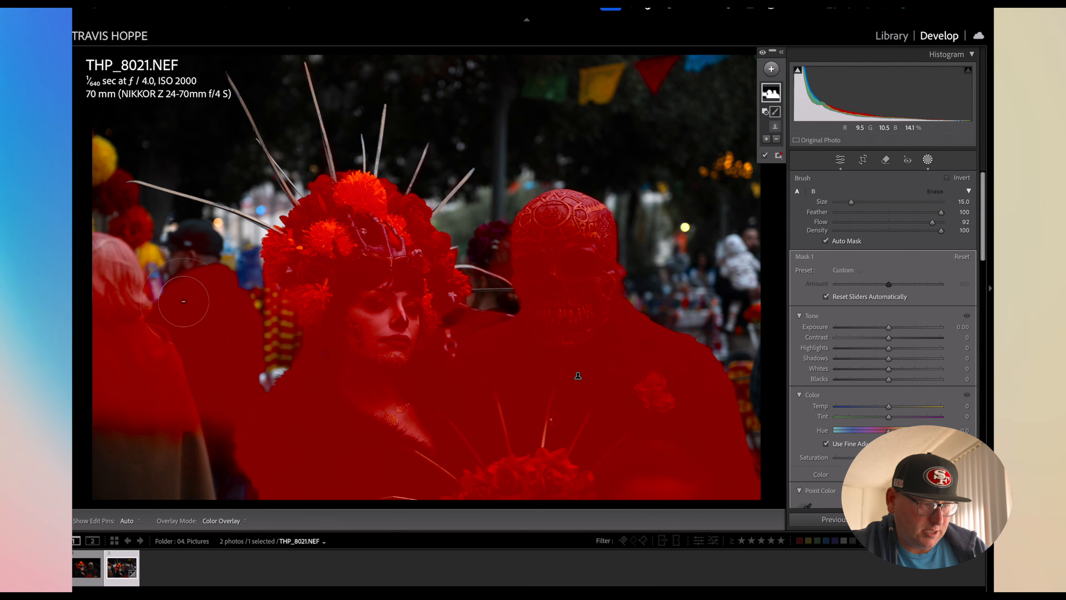
mouse_move(192, 275)
mouse_down()
mouse_move(174, 328)
mouse_move(190, 293)
mouse_move(127, 343)
mouse_move(110, 256)
mouse_up()
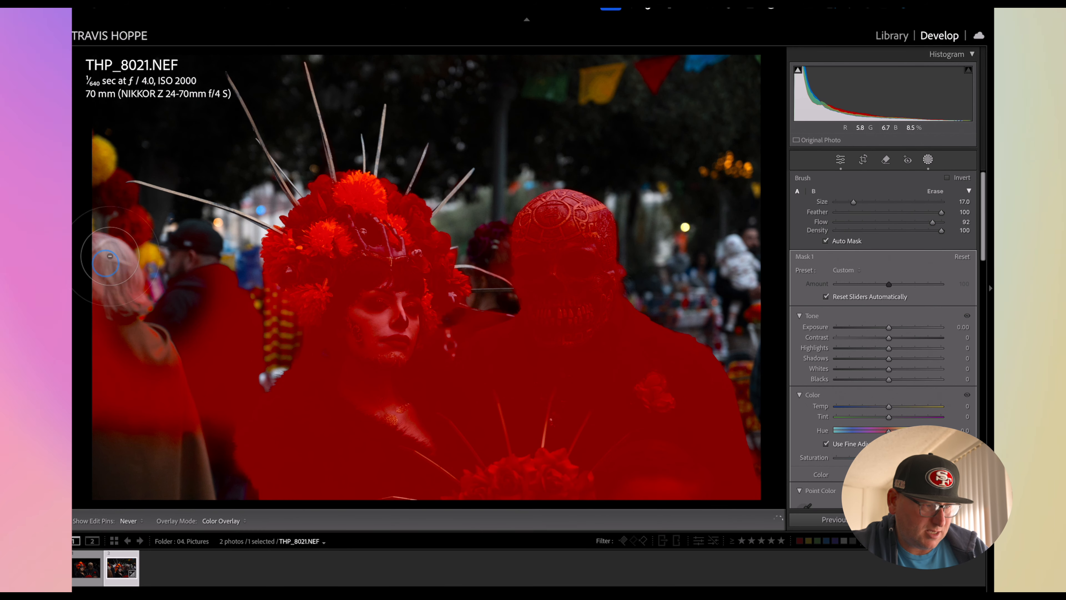
mouse_move(167, 347)
mouse_down()
mouse_move(179, 378)
mouse_move(233, 392)
mouse_move(236, 314)
mouse_move(218, 293)
mouse_up()
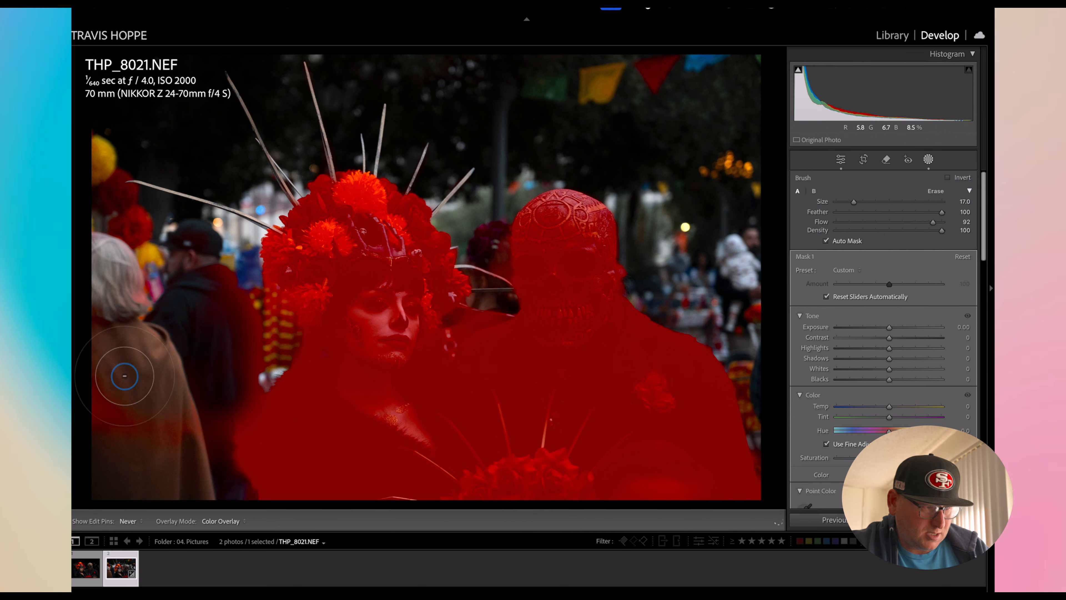
drag(239, 365, 180, 453)
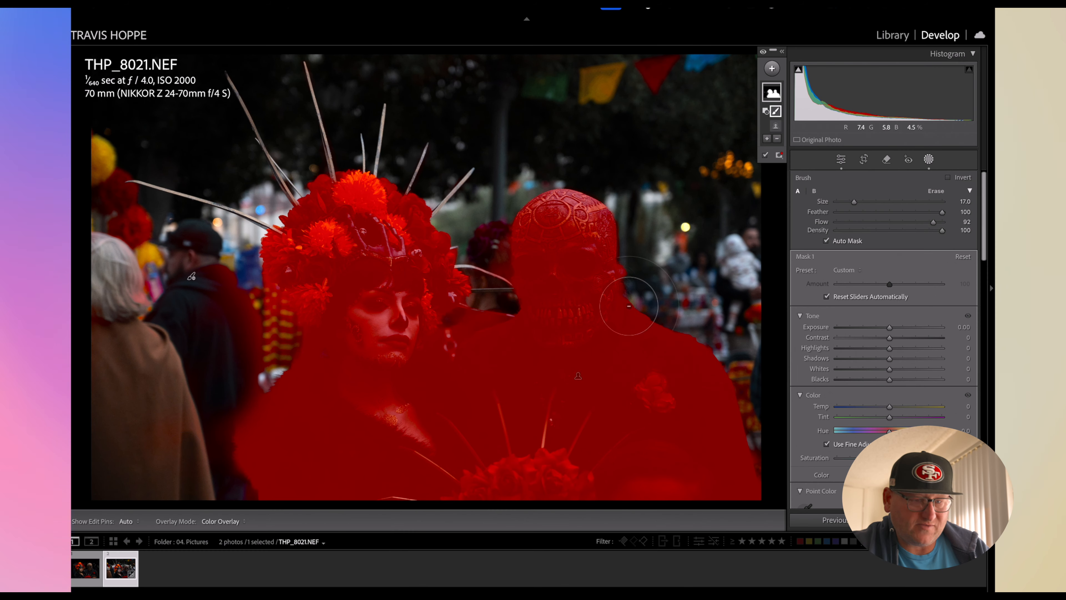
Step: Invert the subject mask so it covers the background, and lower its exposure to -1.68
right_click(771, 90)
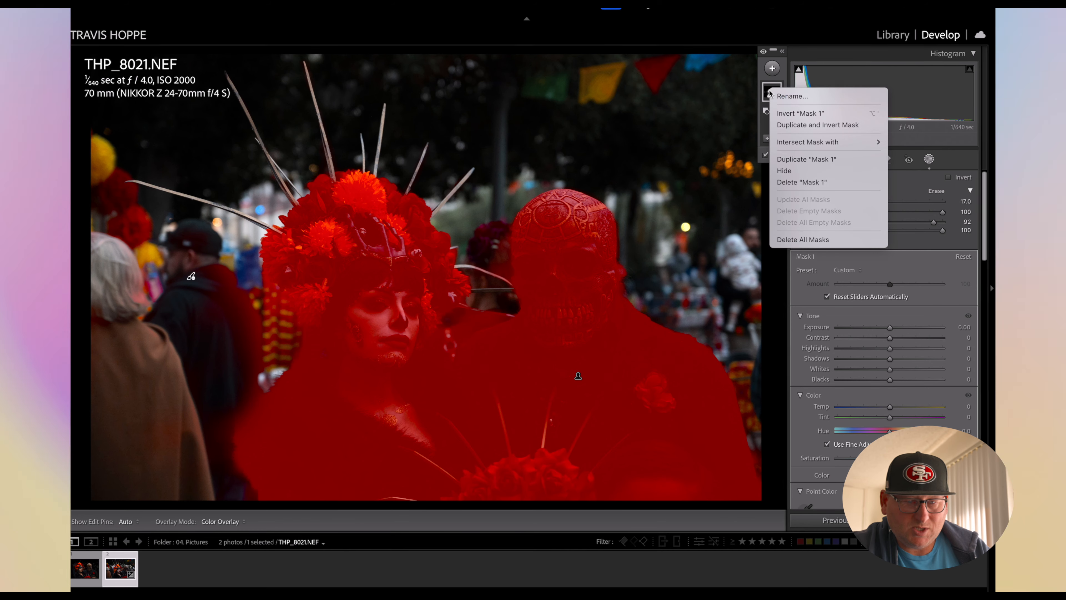
click(799, 114)
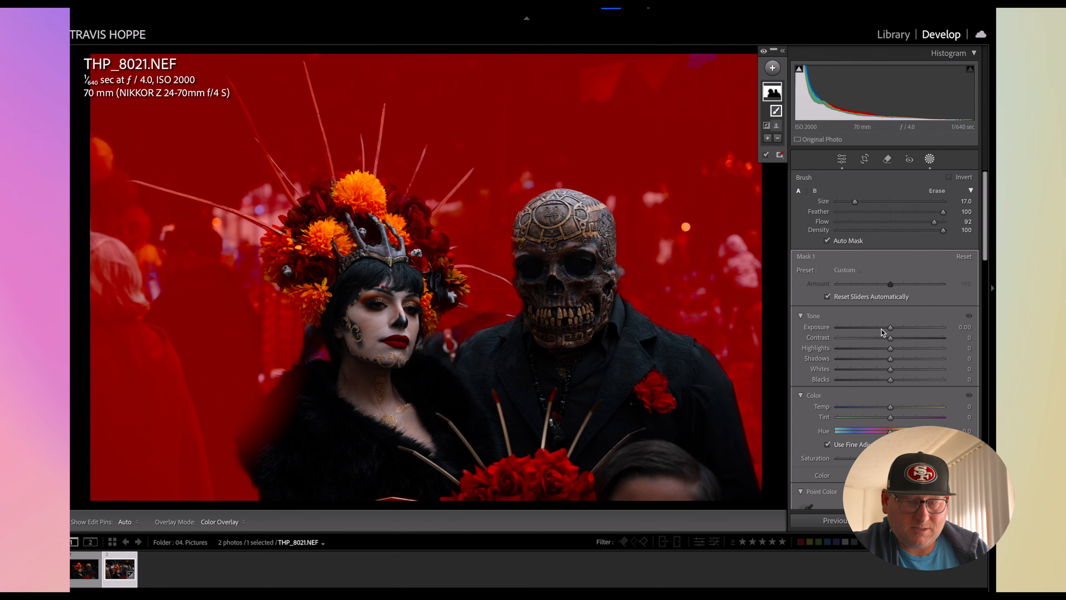
drag(888, 329, 875, 326)
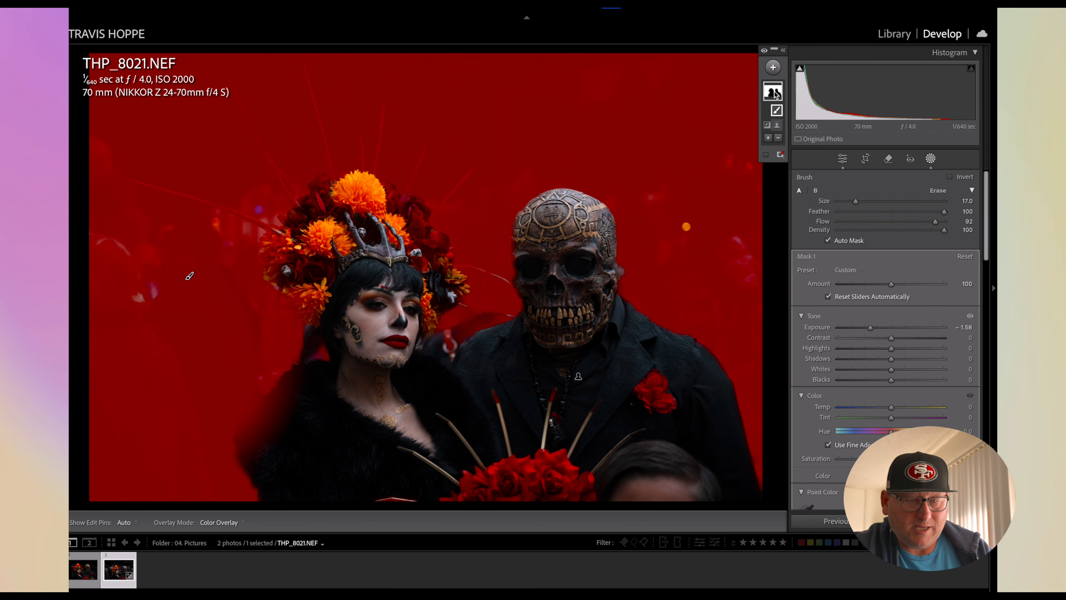
Step: Duplicate and invert the background mask to cover the couple, setting its shadows to 12 and exposure to 0.29
right_click(775, 93)
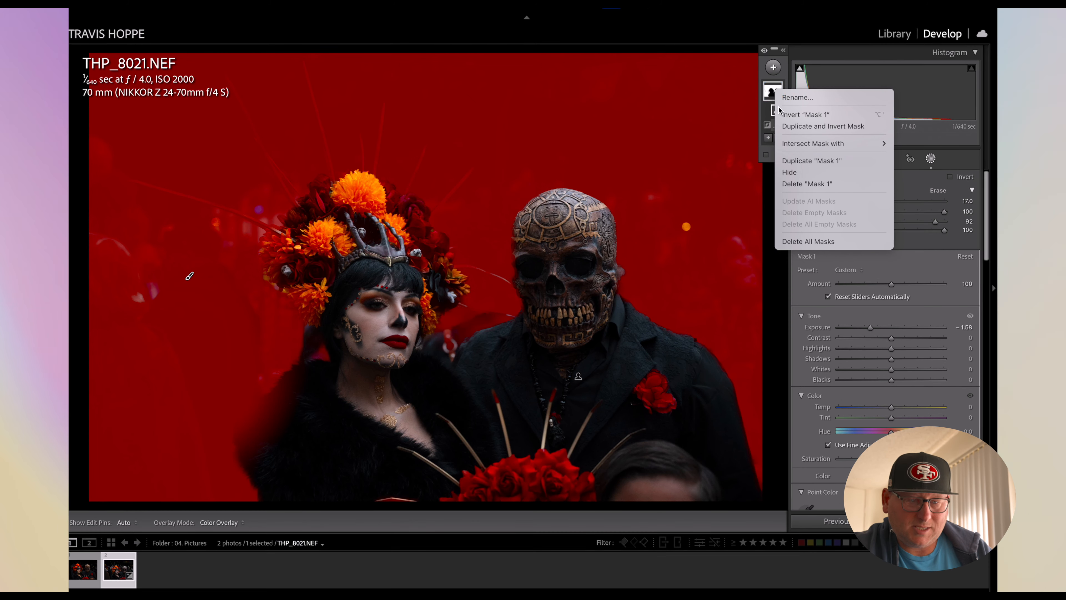
click(782, 126)
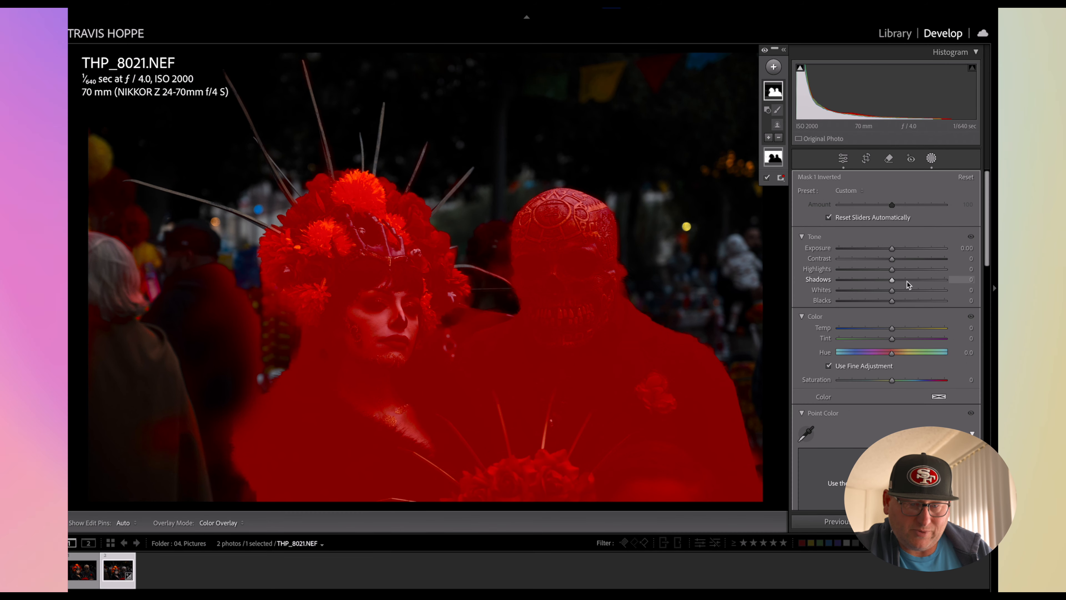
drag(894, 281, 899, 252)
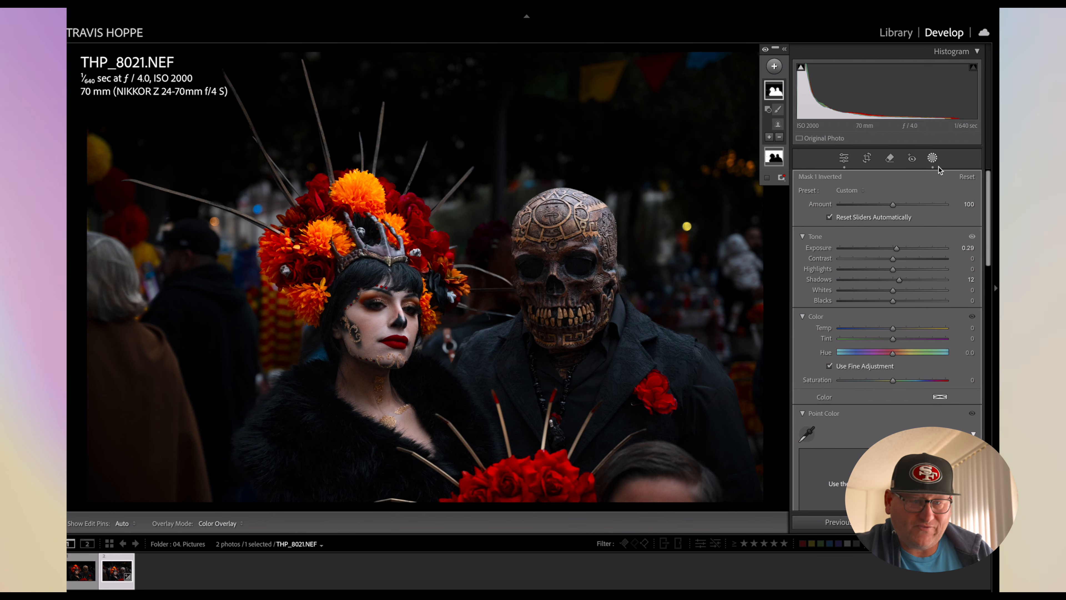
Step: Leave masking and compare the edited raw photo with the finished festival JPG
click(933, 159)
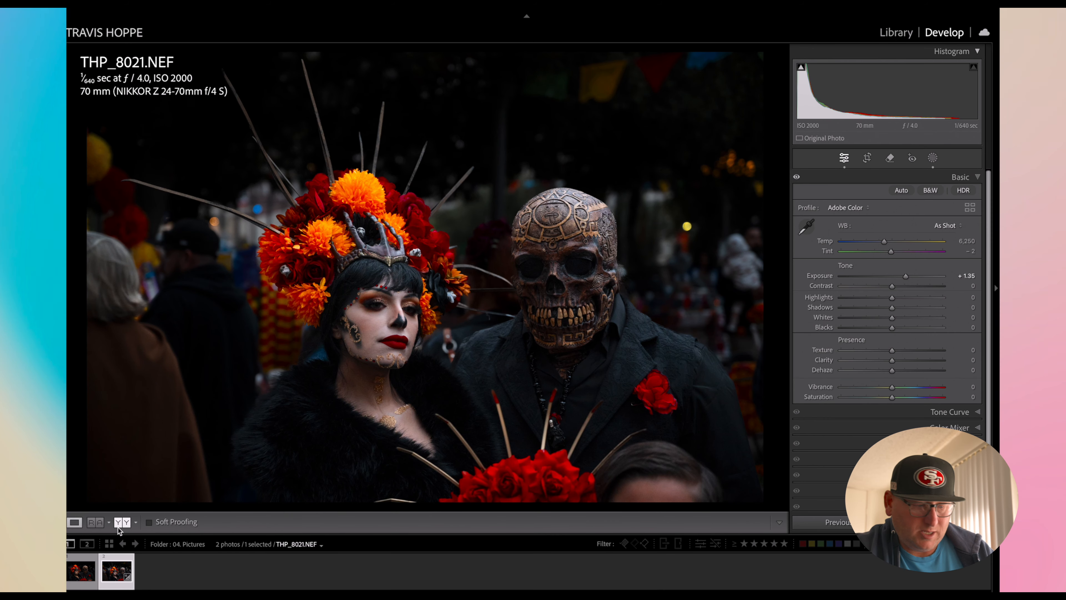
click(73, 573)
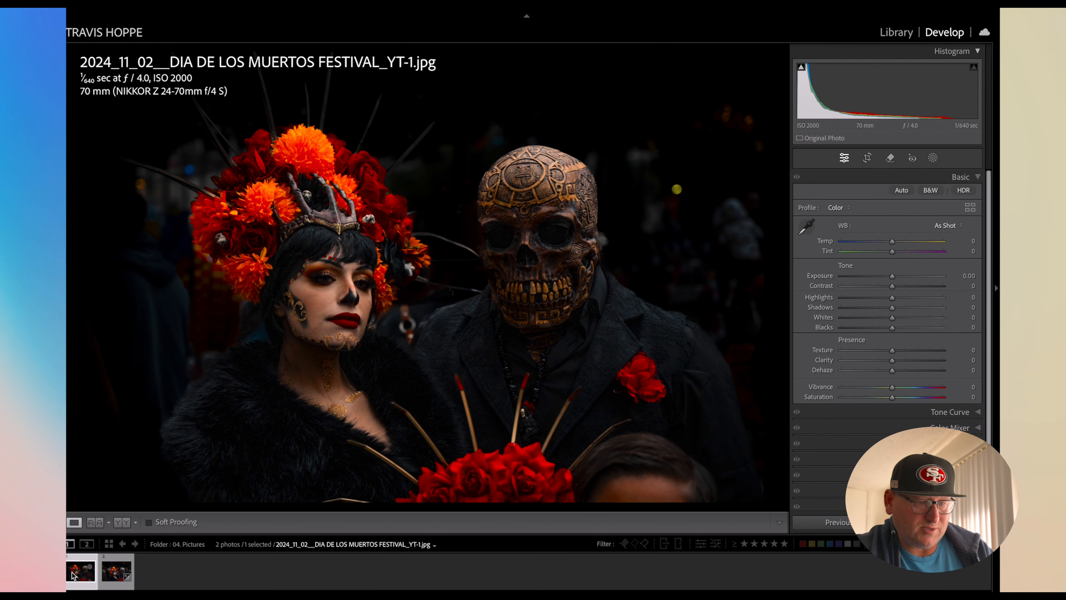
click(113, 576)
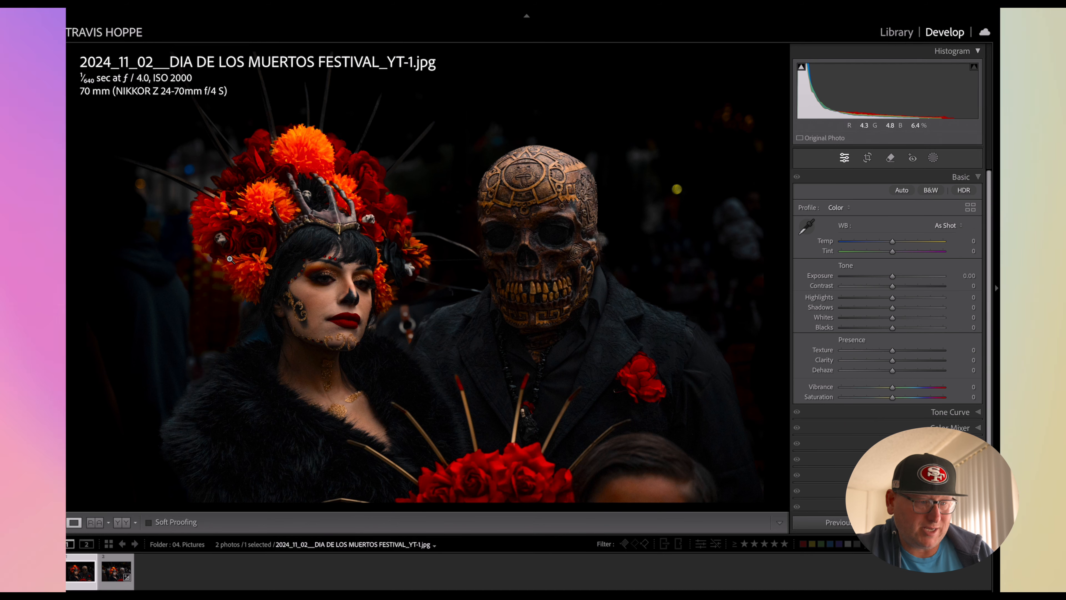
click(116, 572)
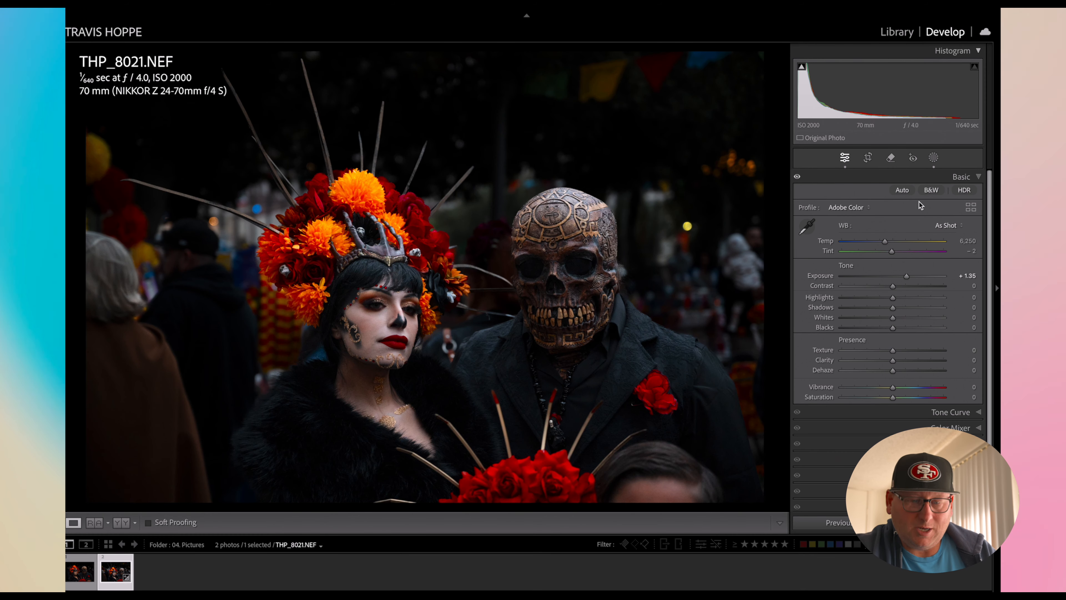
Step: Select the couple's mask again and set its colour temperature to 21
click(933, 158)
click(775, 89)
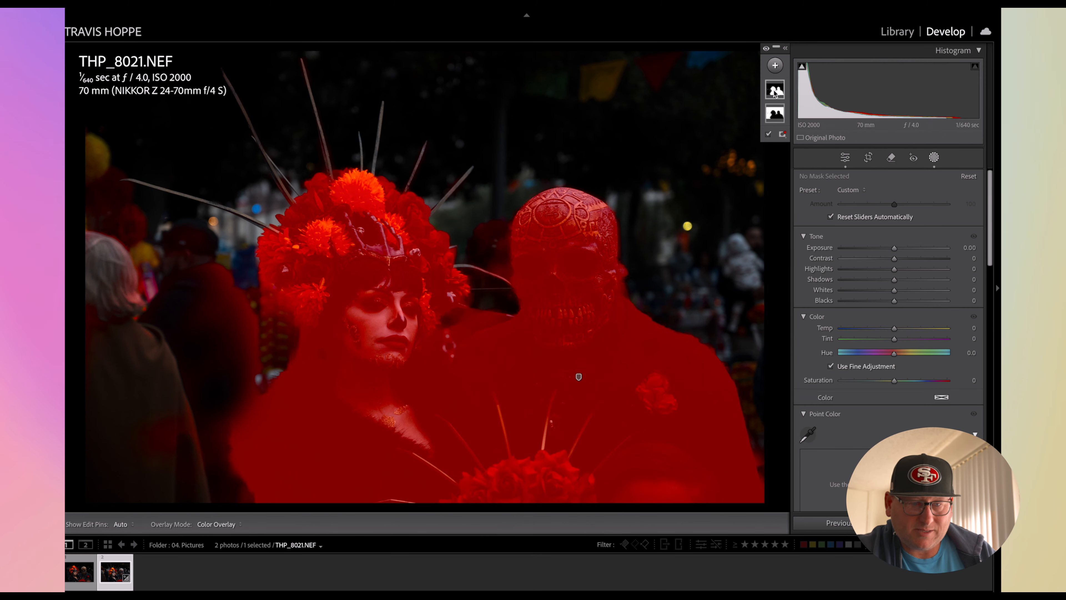
drag(892, 333, 906, 334)
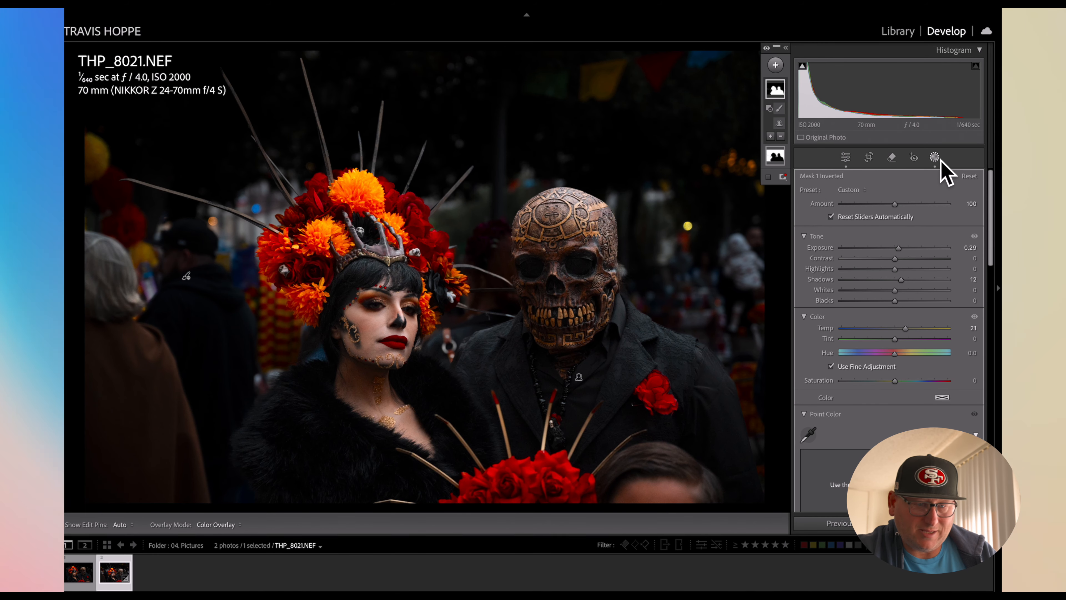
Step: Lower the background mask's exposure further and raise the couple's mask temperature to 43, finishing the masking
click(780, 159)
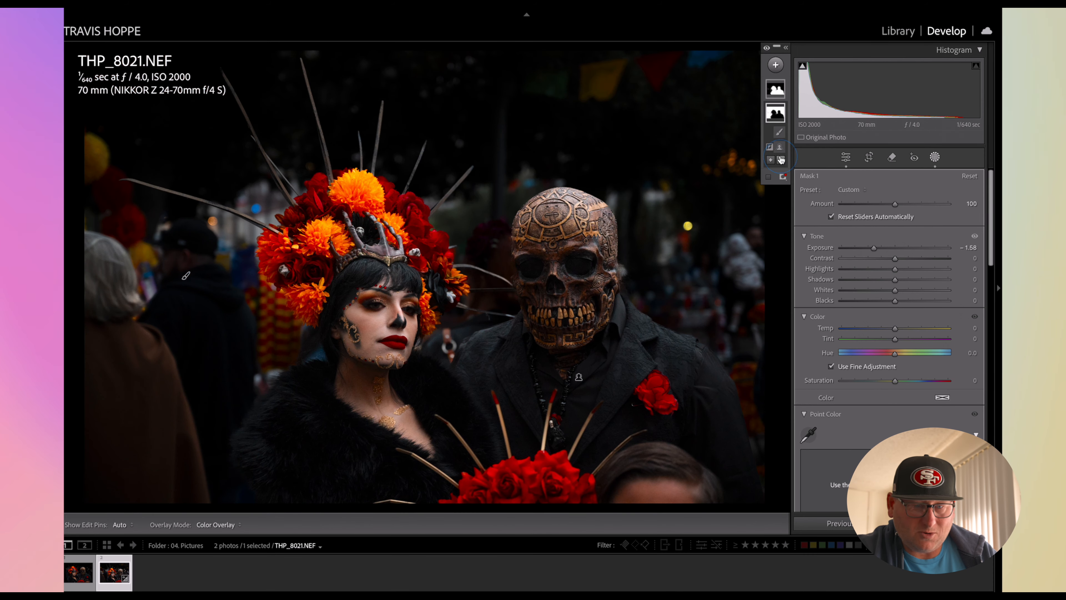
drag(877, 250, 855, 251)
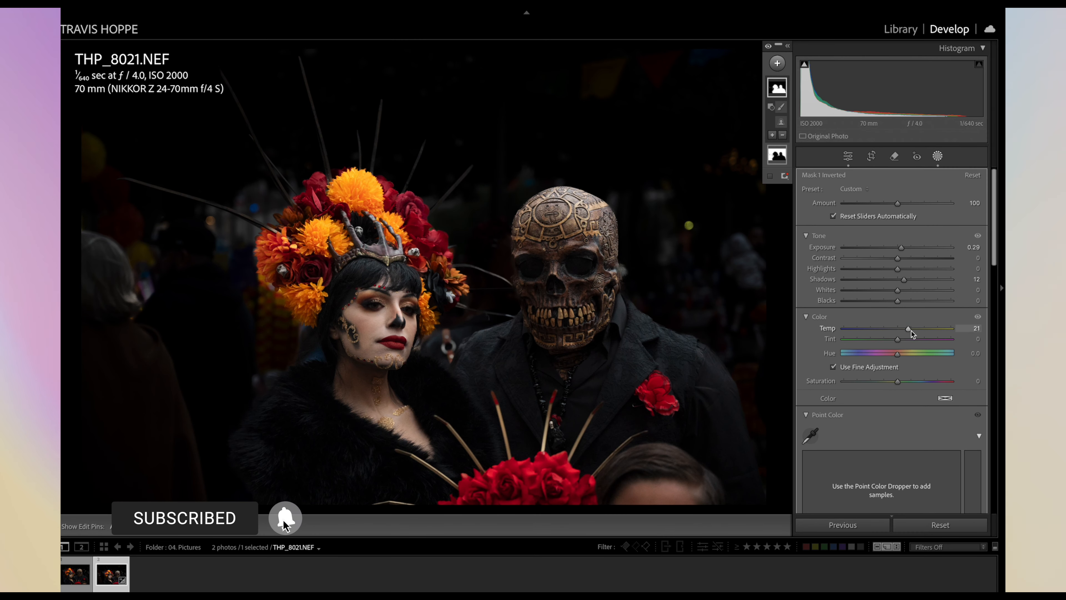
drag(911, 331, 924, 330)
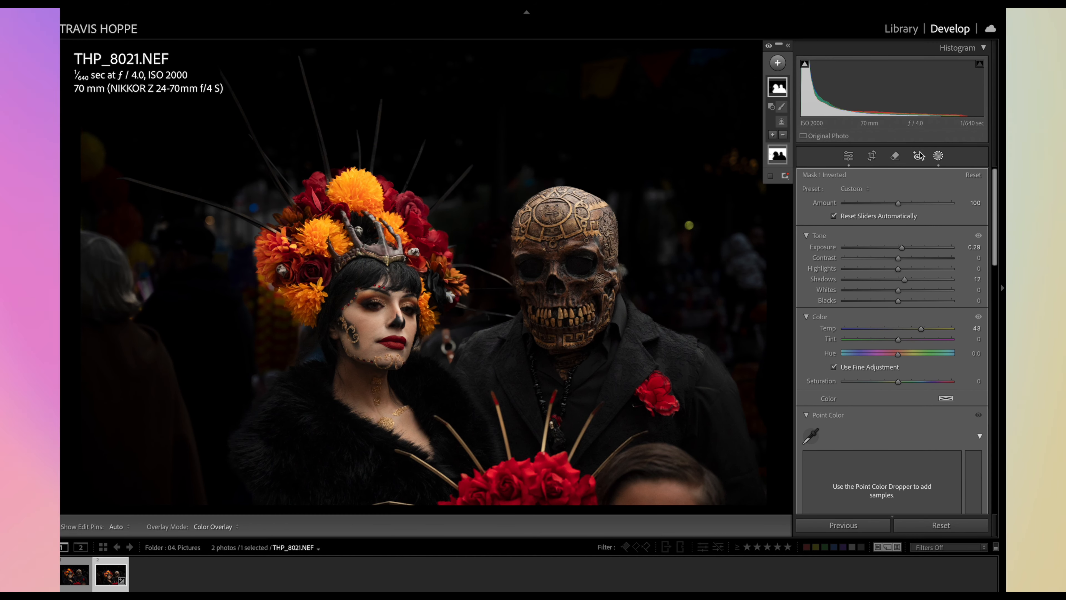
click(939, 156)
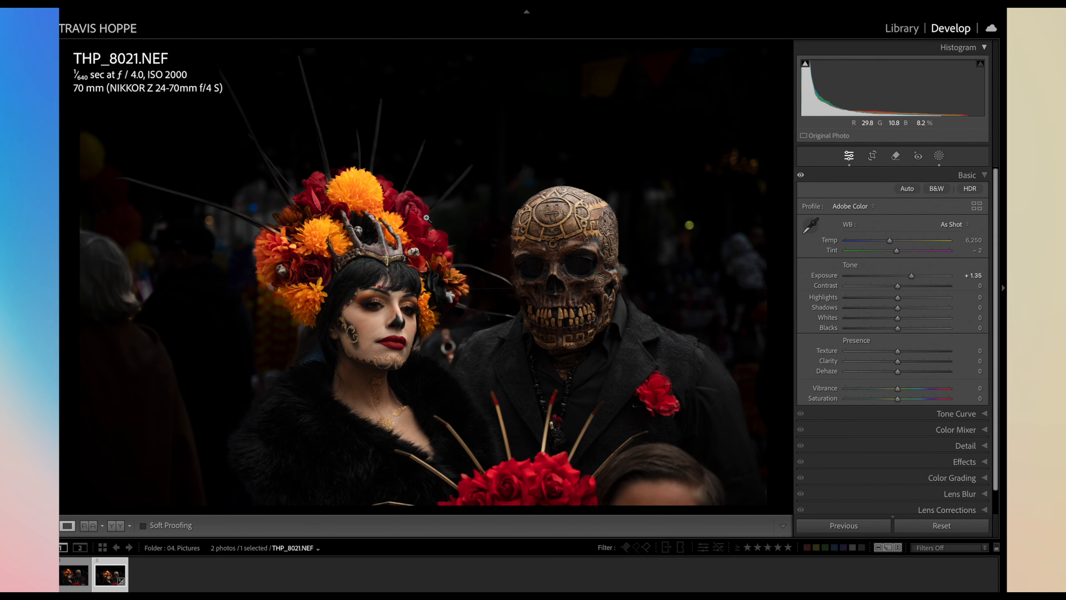
Step: Set the whole photo's clarity to +9 and dehaze to +9
scroll(894, 294, down, 1)
click(898, 355)
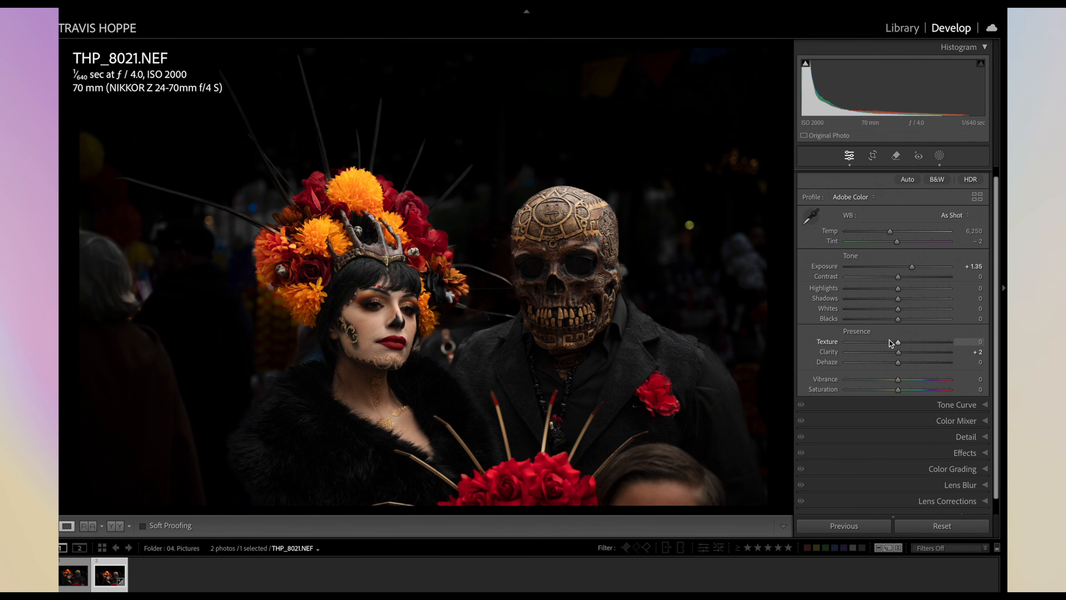
drag(900, 355, 904, 364)
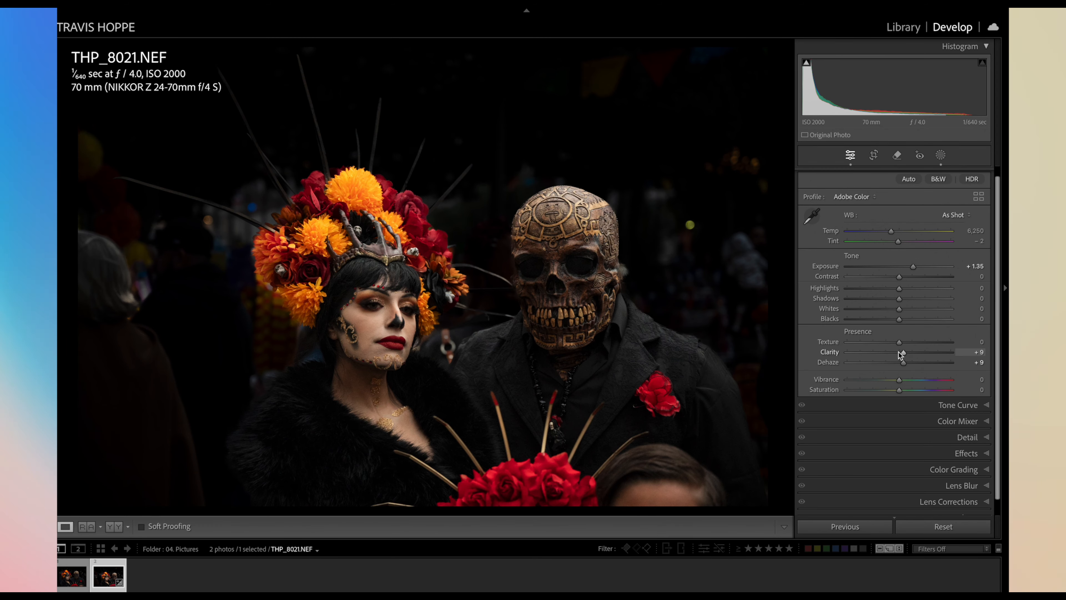
Step: Try the clarity at +100 and bring it back to +9
drag(904, 352, 1003, 353)
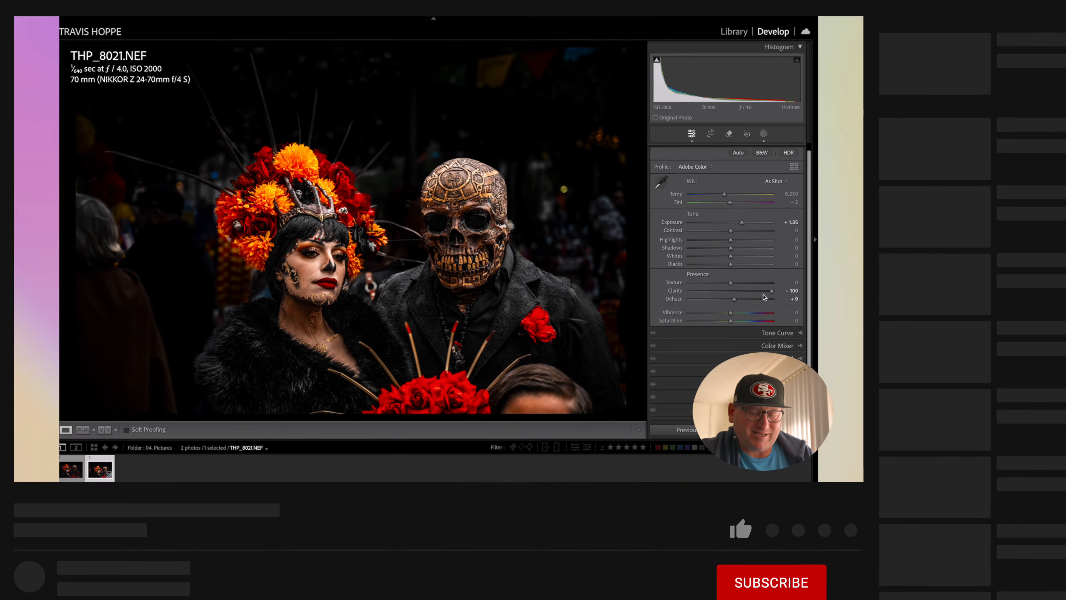
scroll(764, 295, down, 1)
drag(772, 291, 710, 281)
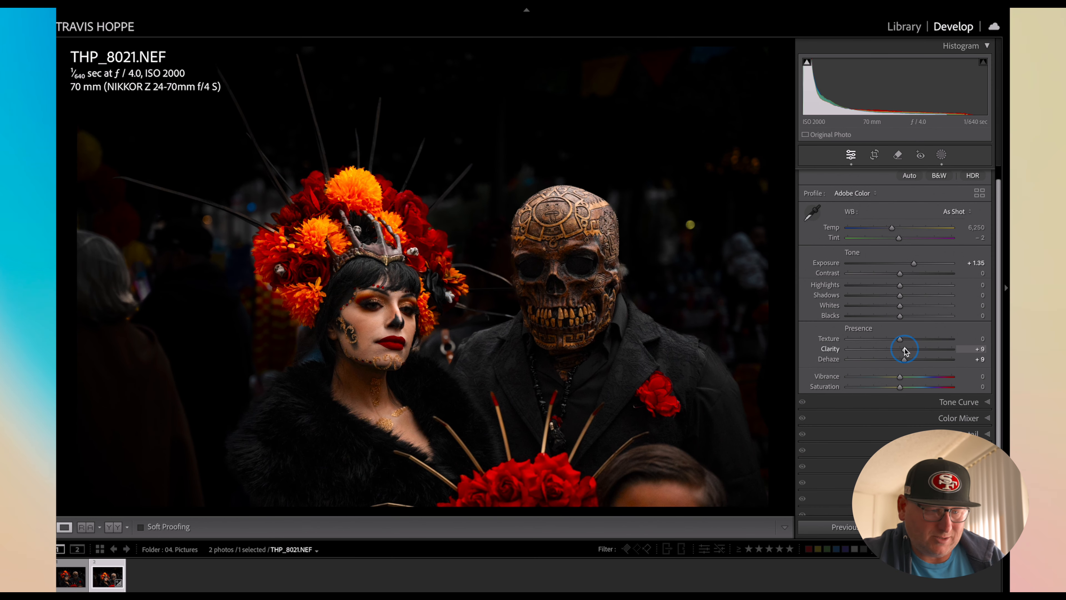
Step: Fine-tune the photo's clarity to +10 and set the vibrance to +8
drag(905, 351, 906, 350)
scroll(943, 322, down, 1)
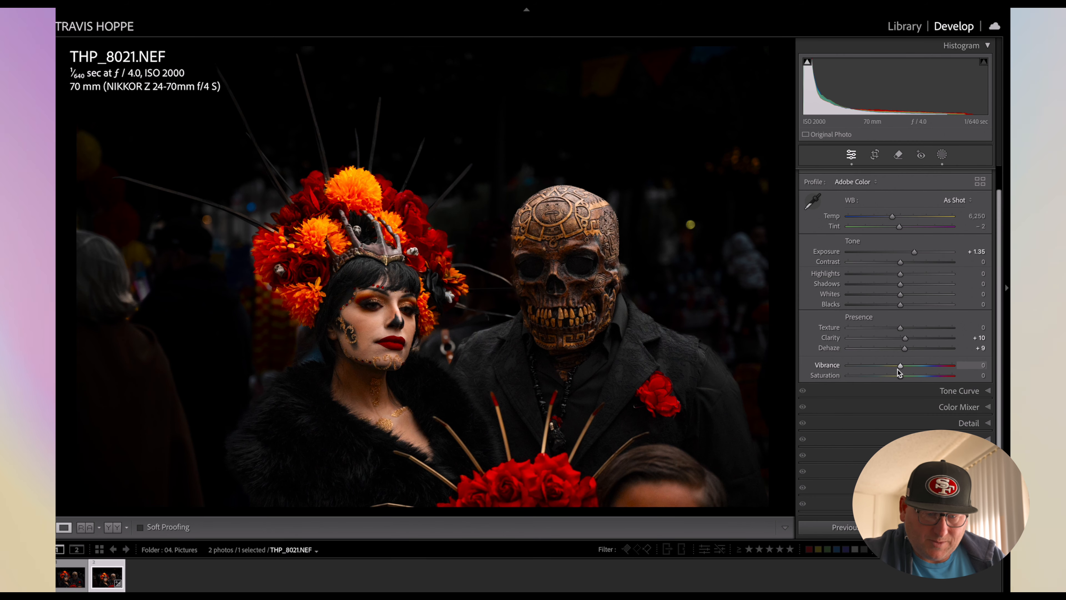
drag(900, 368, 904, 366)
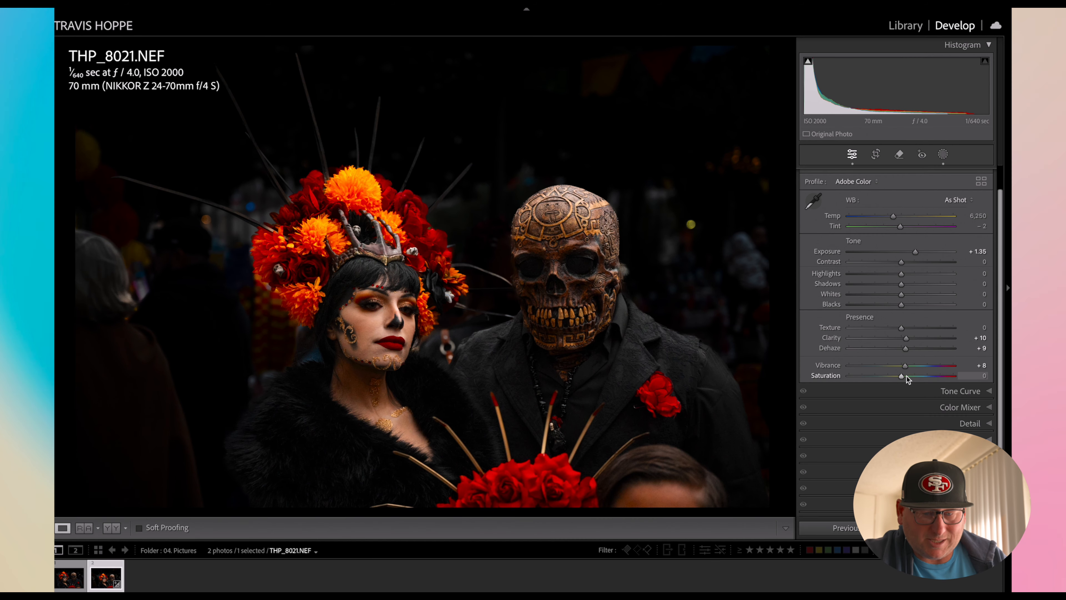
Step: Try a heavy saturation boost of about +73 and reset the saturation to 0
drag(902, 376, 948, 378)
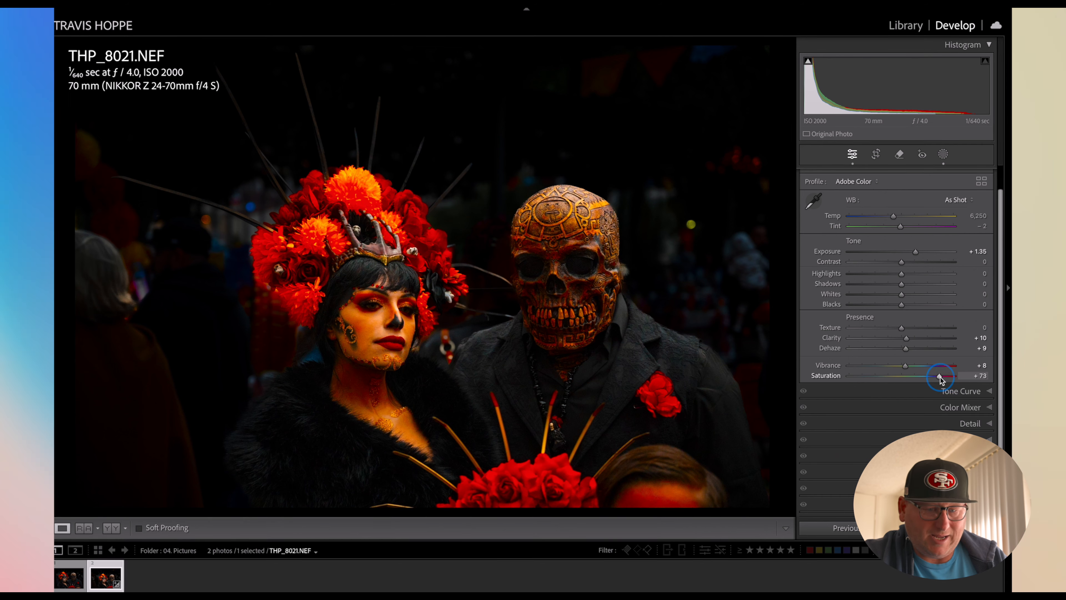
double_click(915, 377)
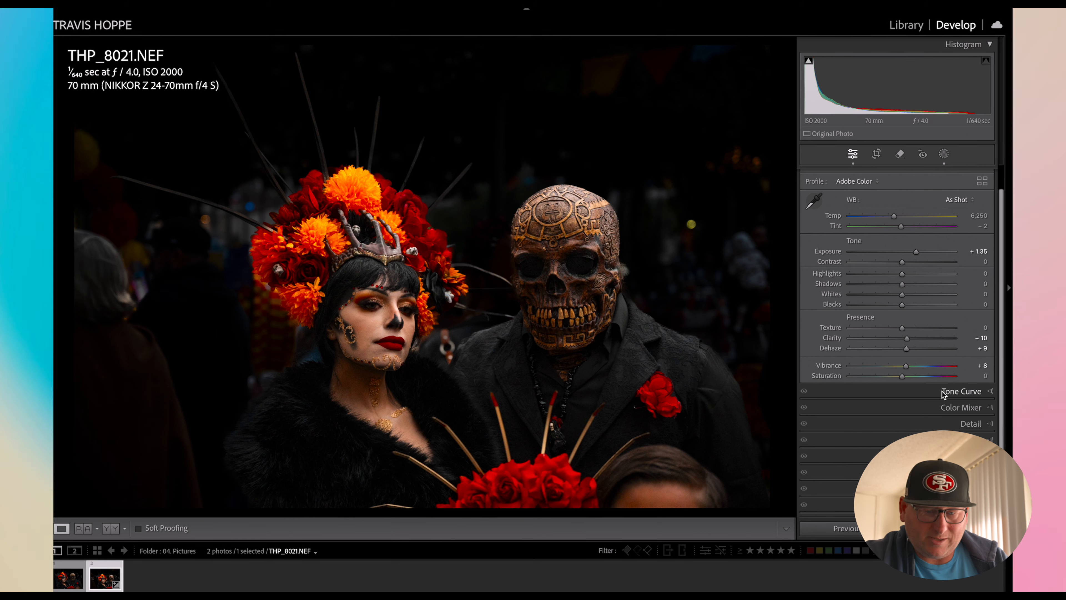
Step: In the Color Mixer's saturation settings, target colours in the flower headdress to set Red to +4 and Orange to -17
click(981, 391)
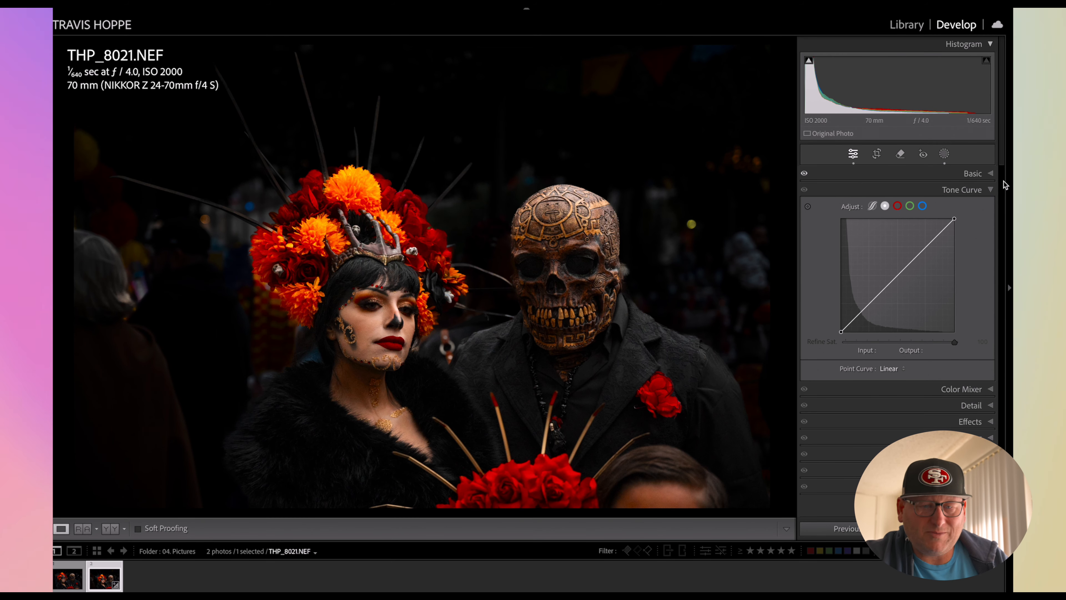
click(961, 389)
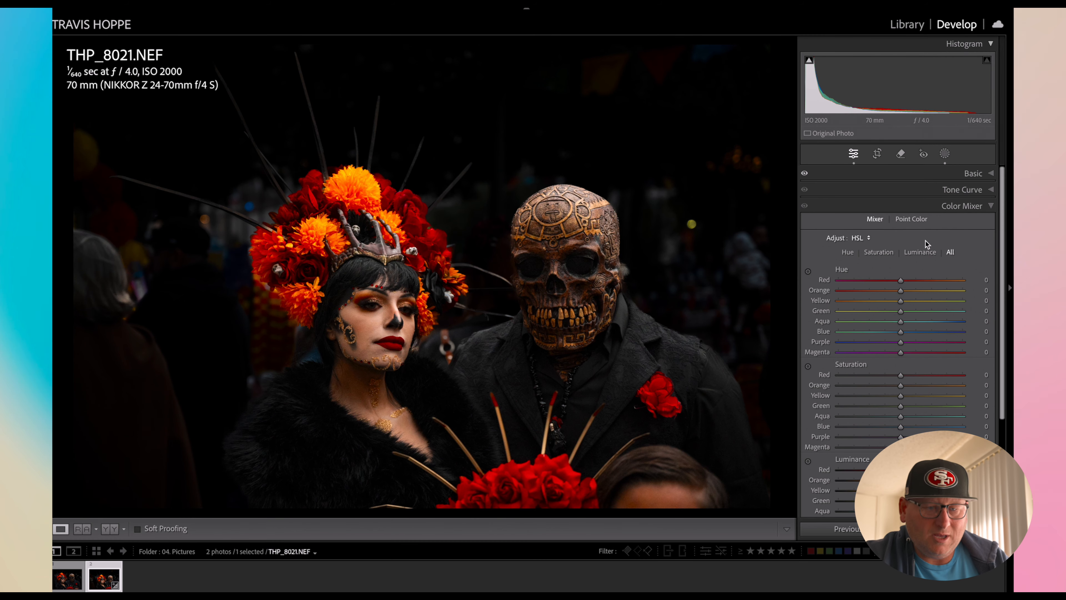
click(877, 252)
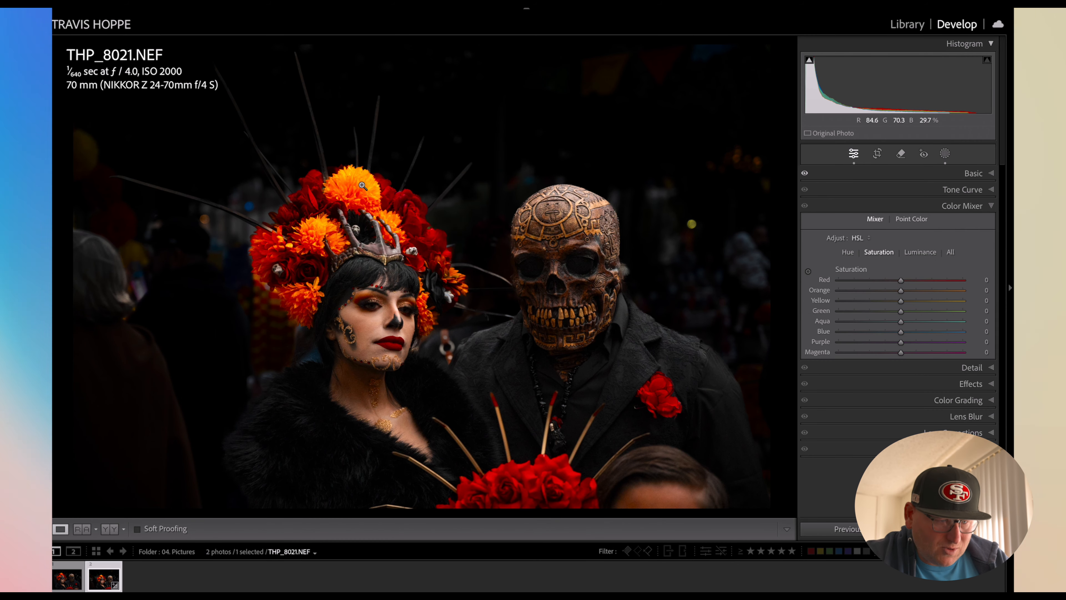
click(808, 271)
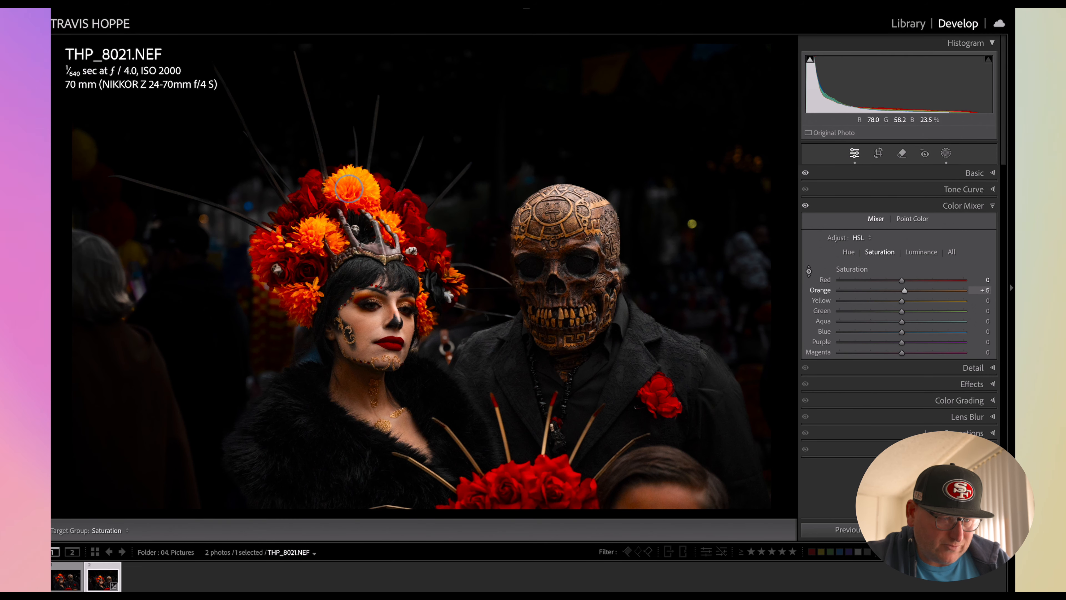
mouse_move(349, 185)
mouse_down()
mouse_move(351, 195)
mouse_move(349, 176)
mouse_up()
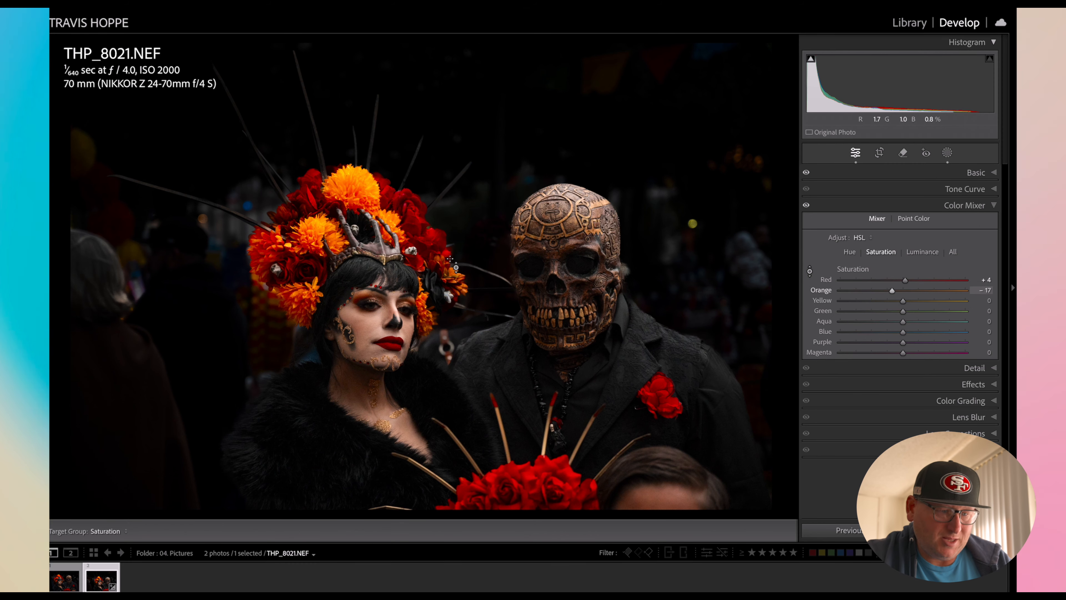
Step: Compare the edited photo with its unedited original
key(backslash)
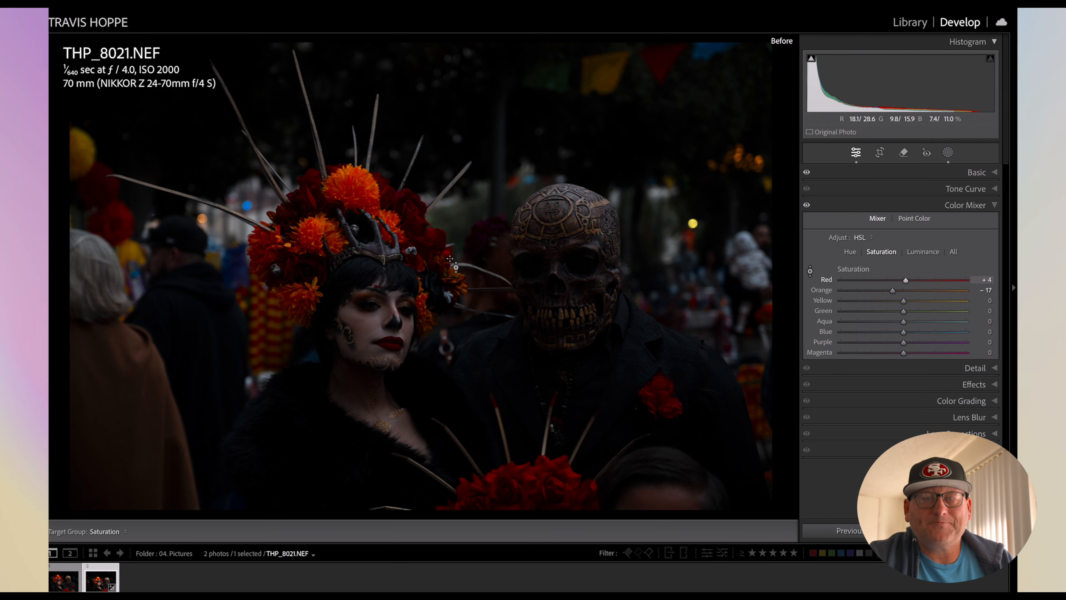
key(backslash)
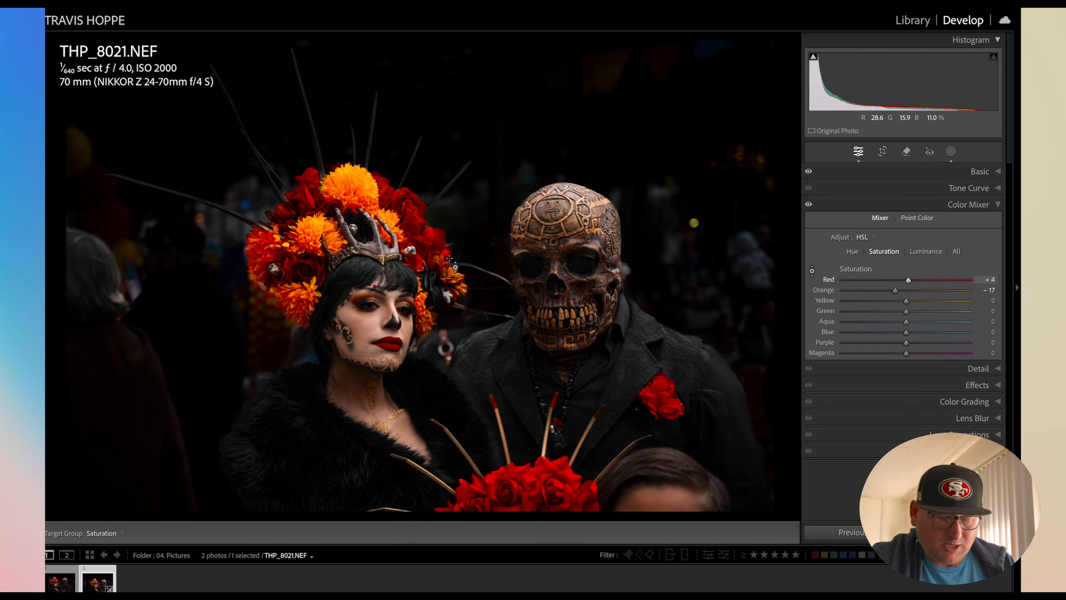
key(backslash)
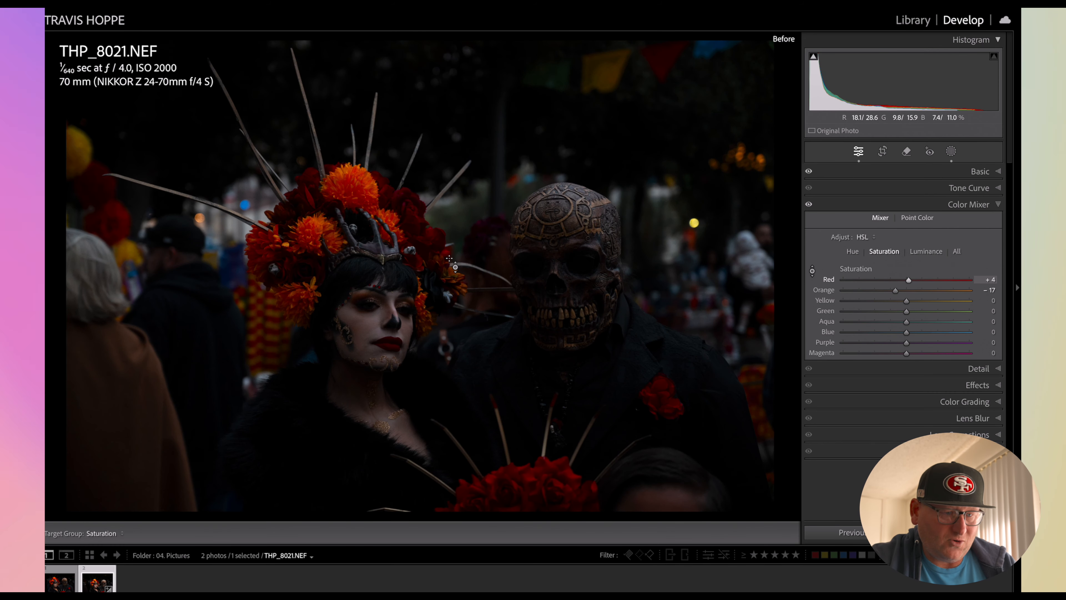
key(backslash)
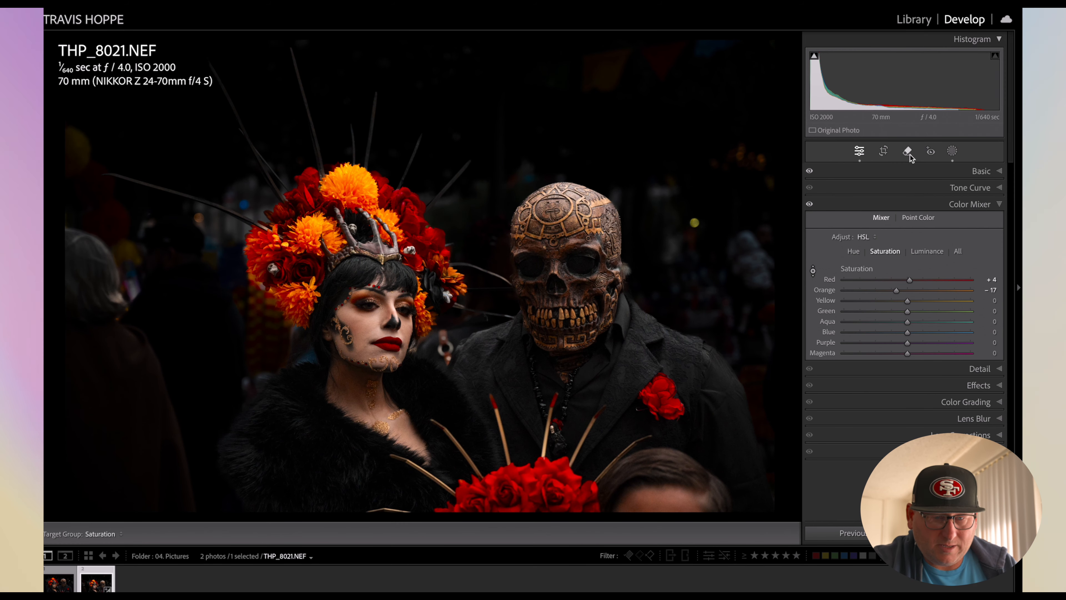
Step: Clone out the bright yellow light in the background beside the skull-masked man, using a size 10 brush
click(953, 151)
click(908, 151)
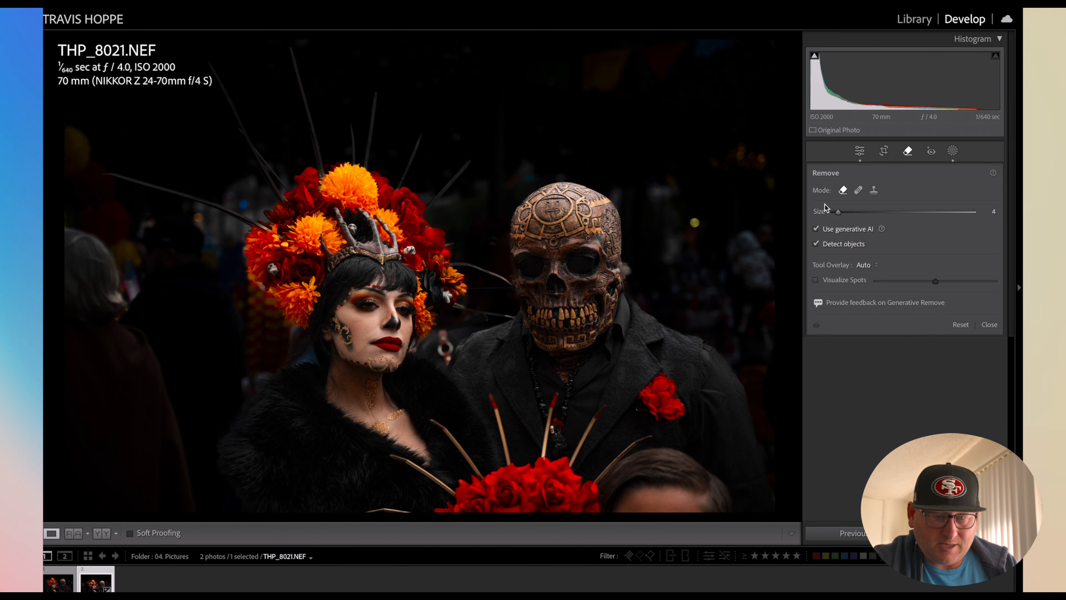
click(875, 191)
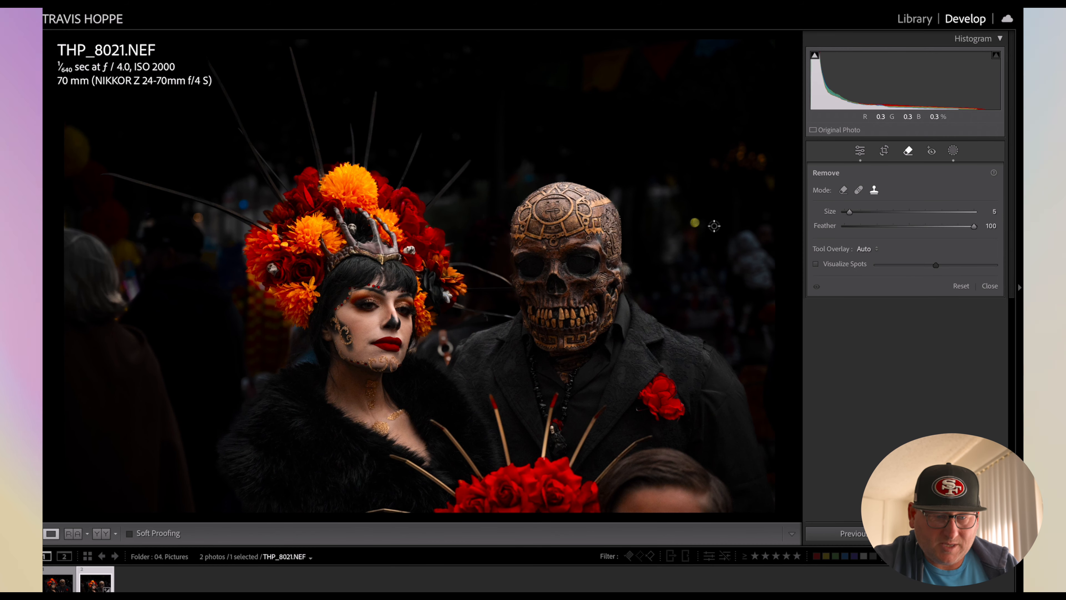
scroll(712, 225, up, 3)
scroll(708, 226, up, 3)
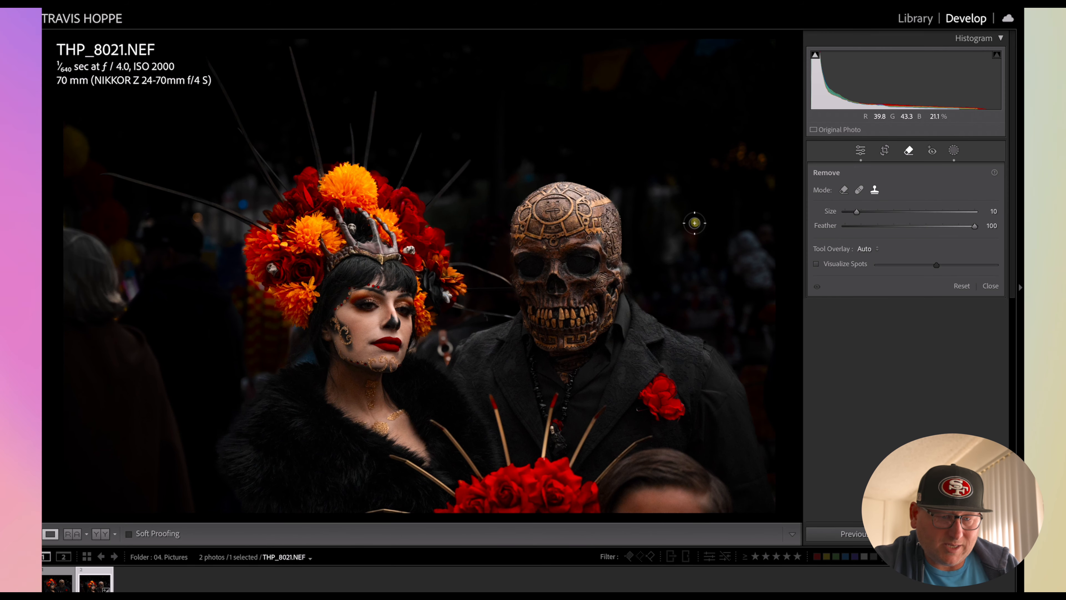
click(695, 223)
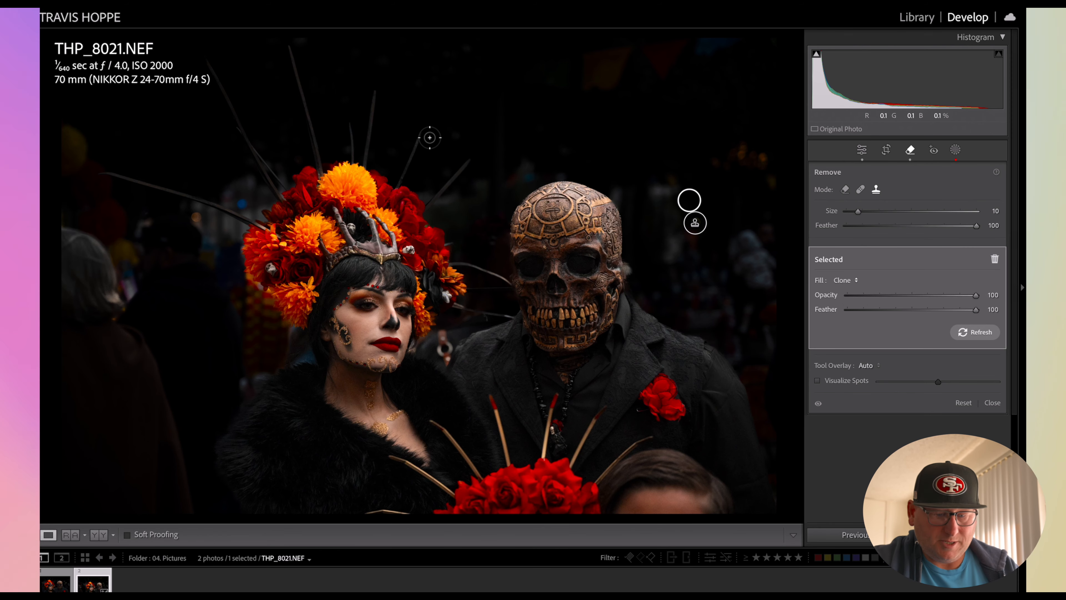
Step: Check the retouched photo at several magnifications, close the Remove tool and return to the full view
key(super+minus)
key(super+minus)
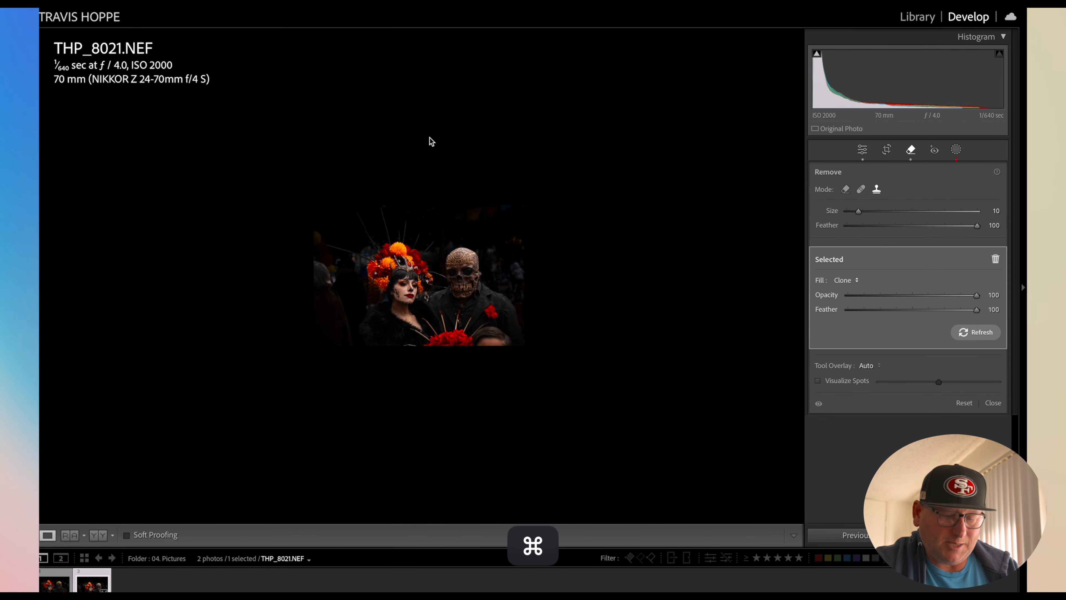
key(super+0)
key(super+equal)
key(super+equal)
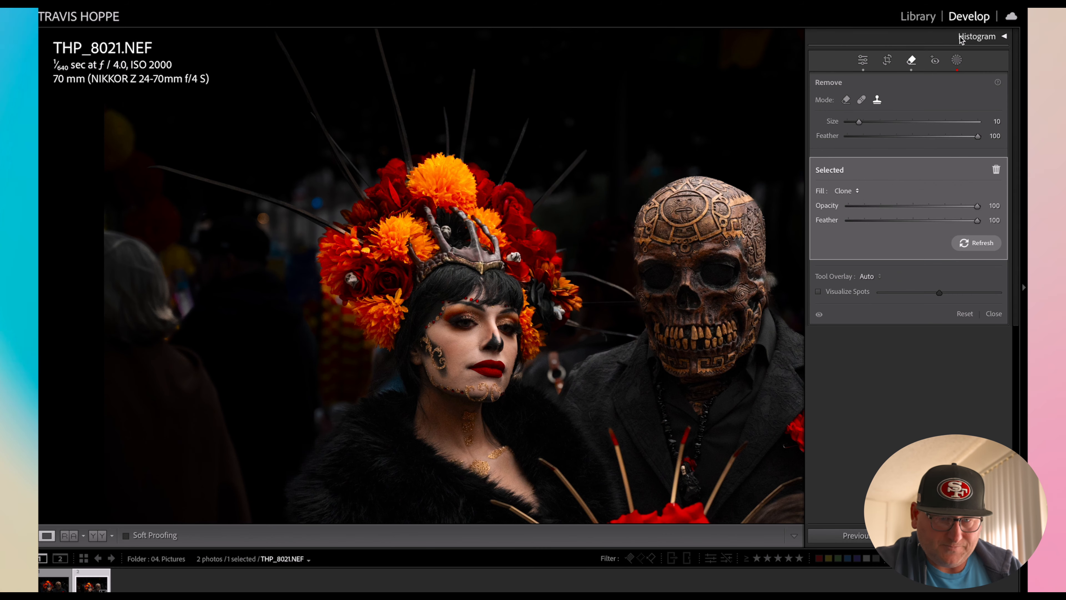
click(911, 62)
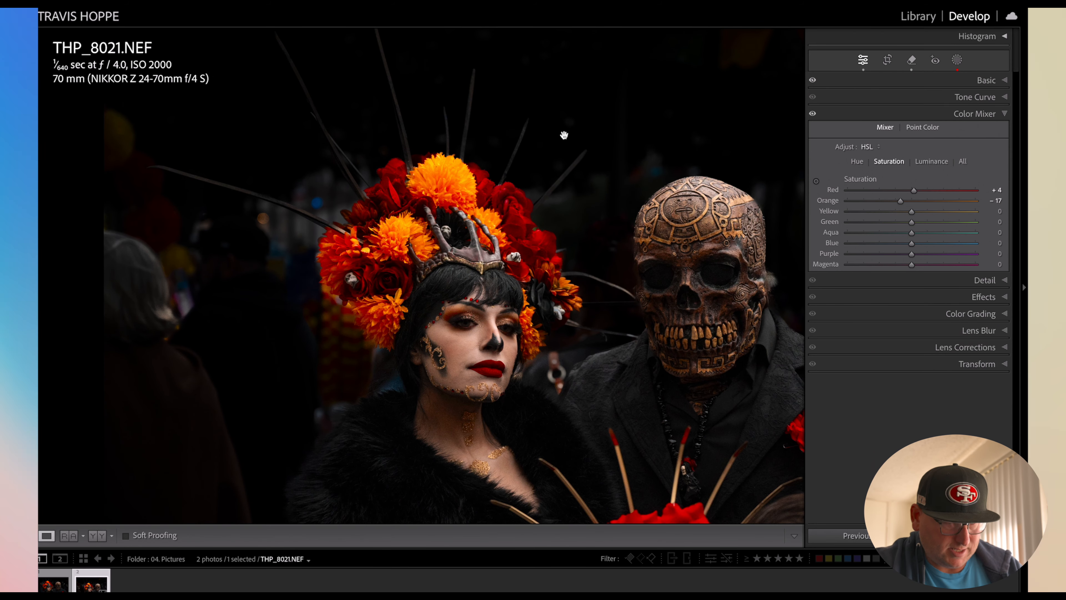
click(562, 137)
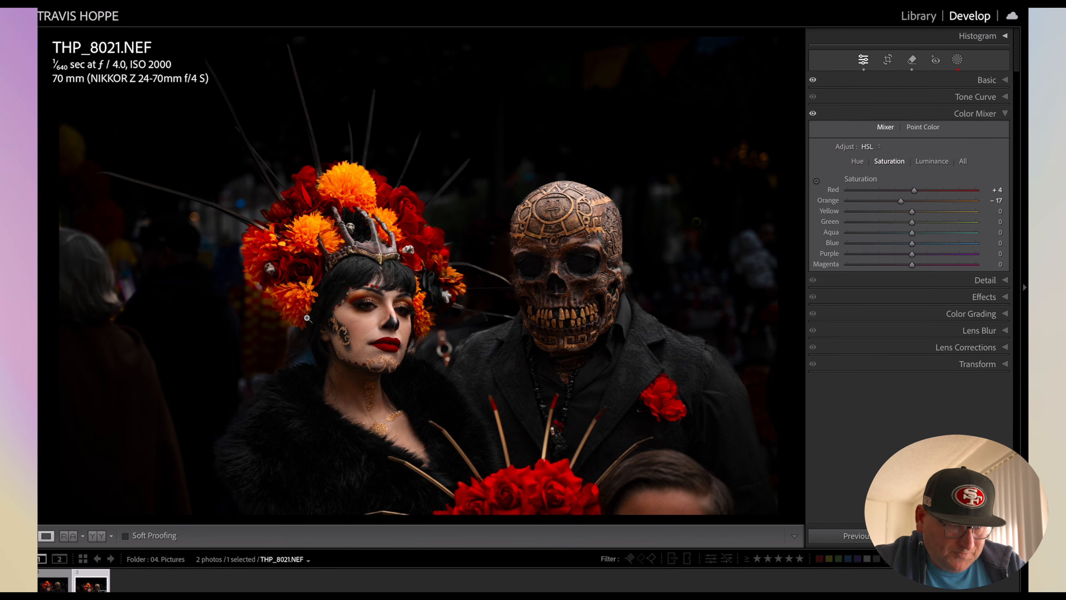
Step: Set the whole photo's shadows to +28 and blacks to -3 in the Basic adjustments
click(996, 80)
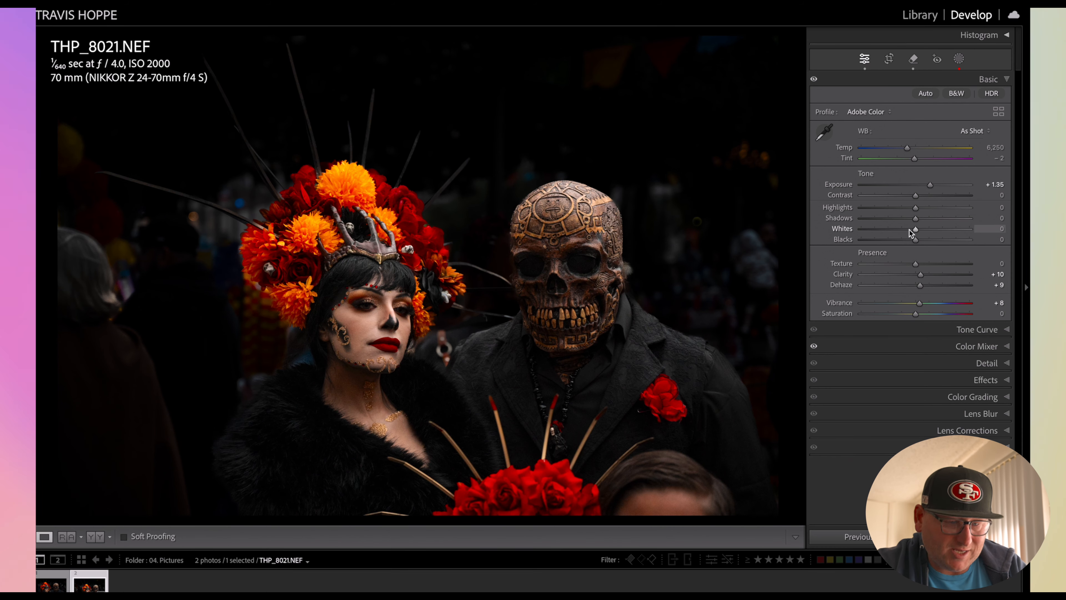
drag(917, 219, 932, 219)
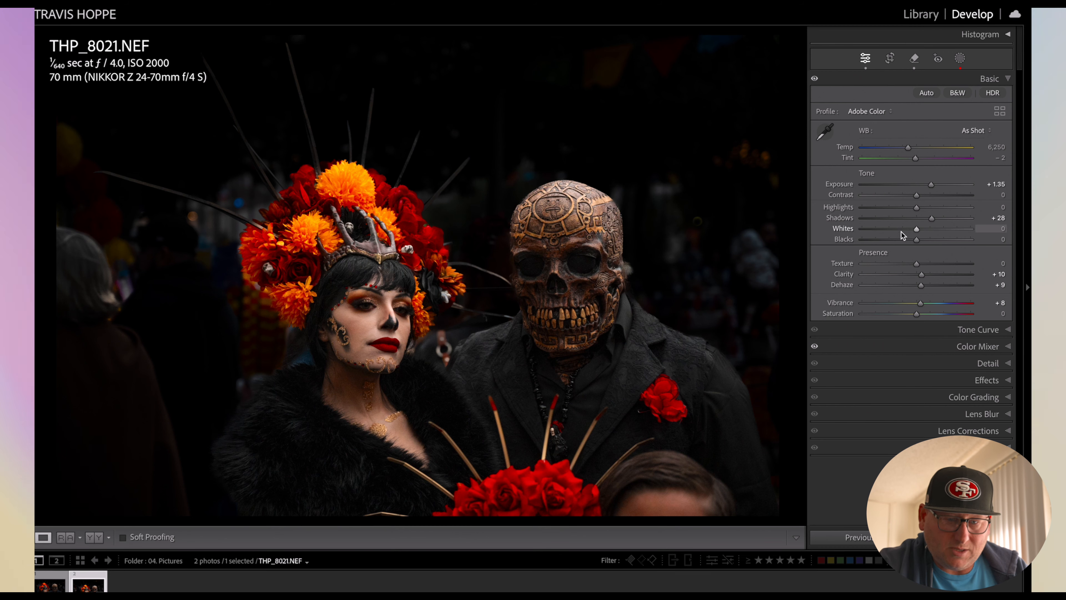
drag(917, 239, 909, 240)
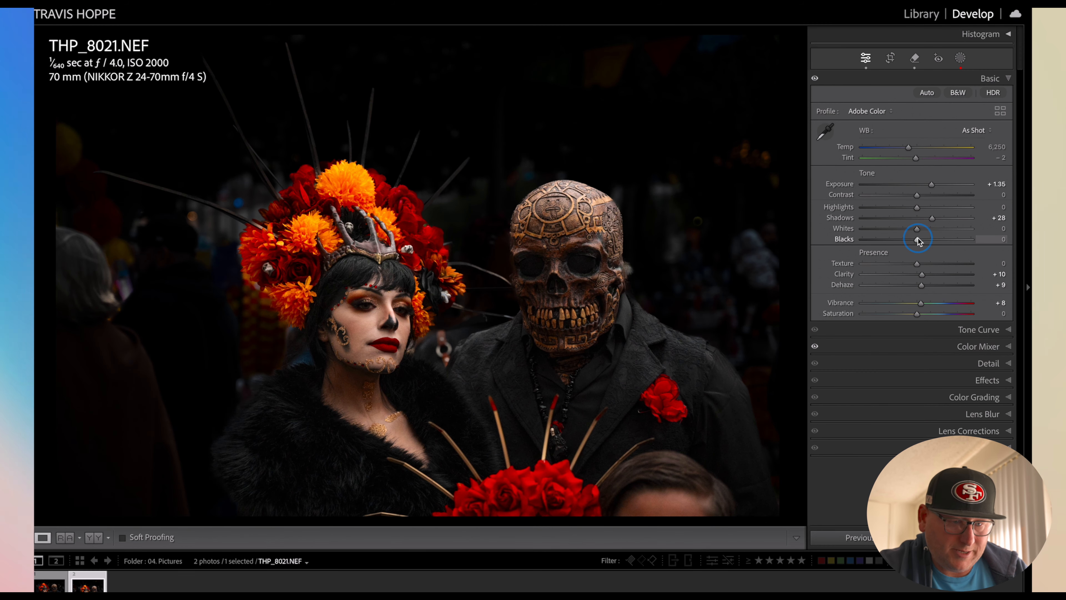
drag(918, 240, 917, 241)
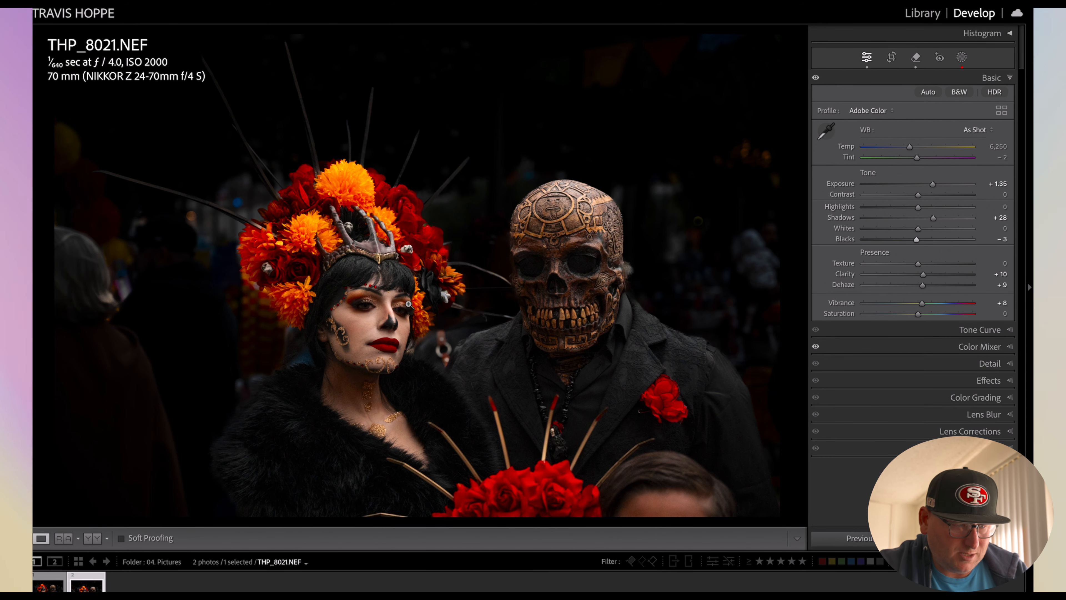
Step: Raise the photo's clarity to +12 while judging the effect on a close-up of the woman's face
click(369, 316)
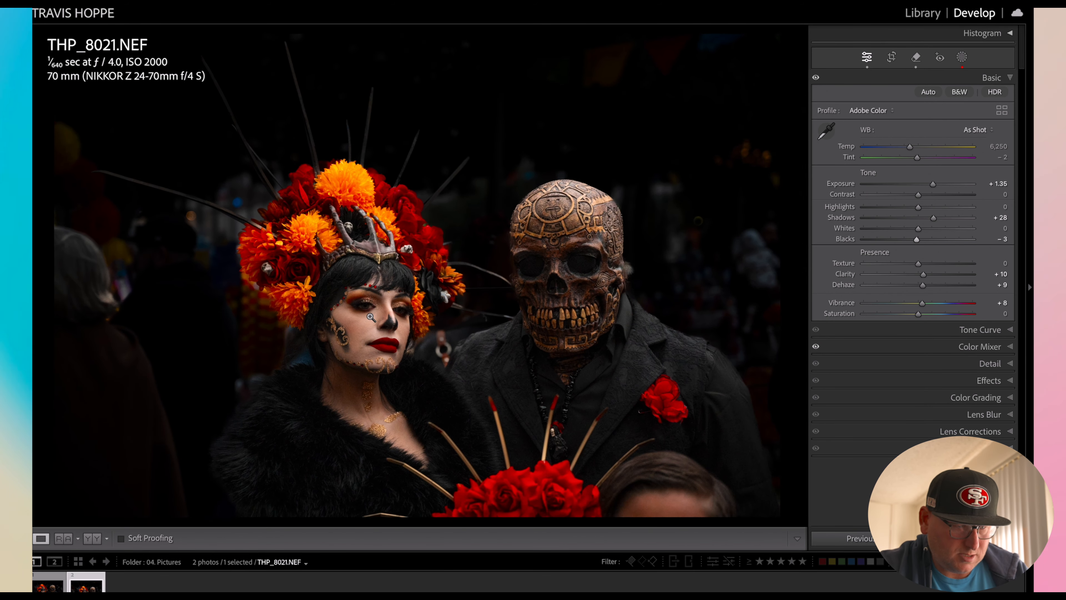
key(super+equal)
key(super+equal)
key(super+equal)
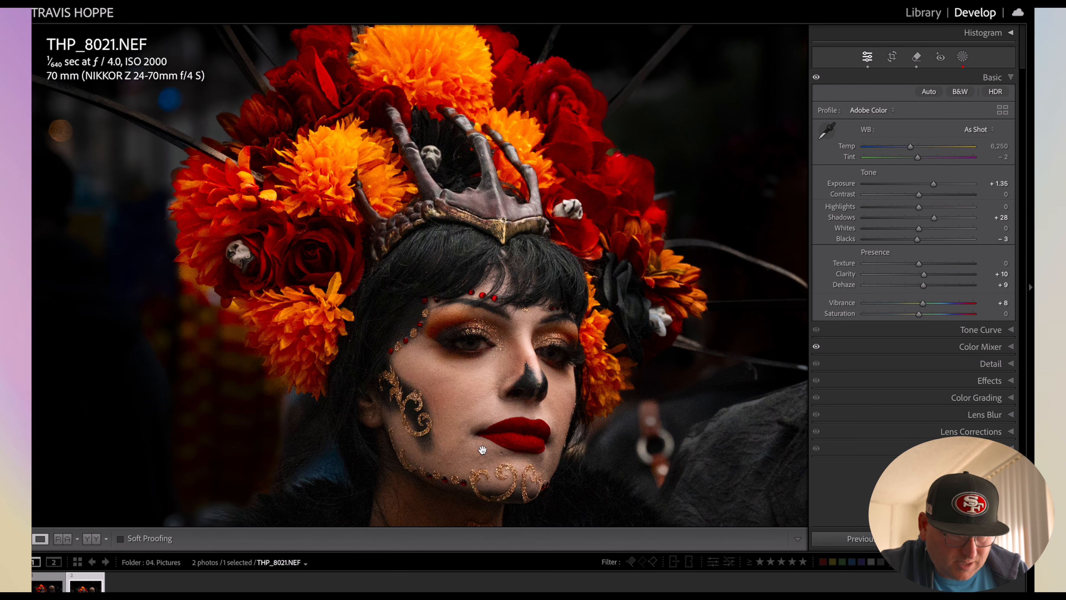
drag(508, 448, 508, 386)
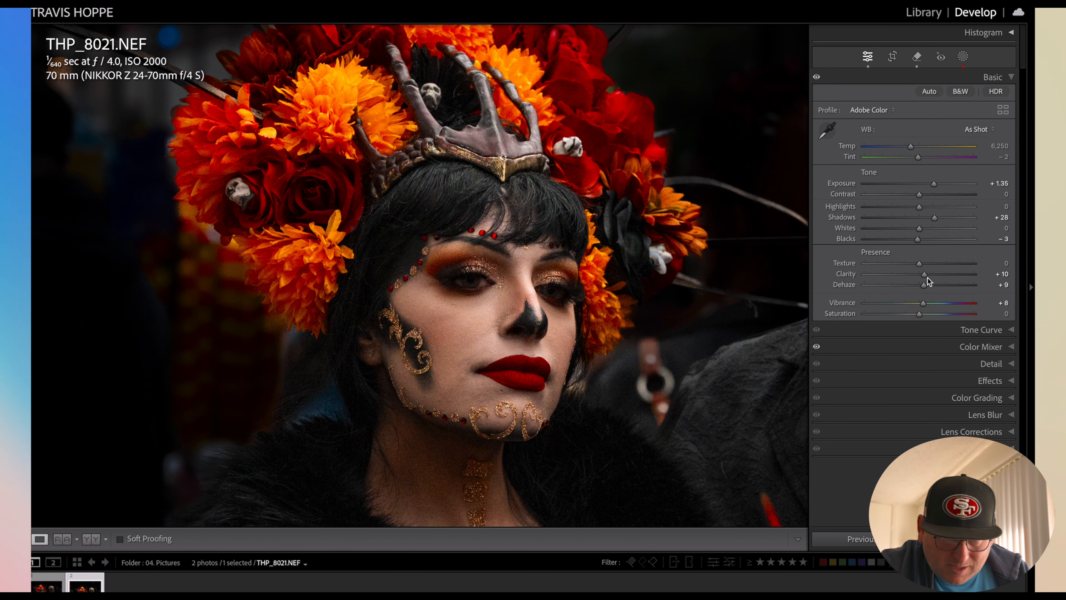
drag(928, 277, 929, 277)
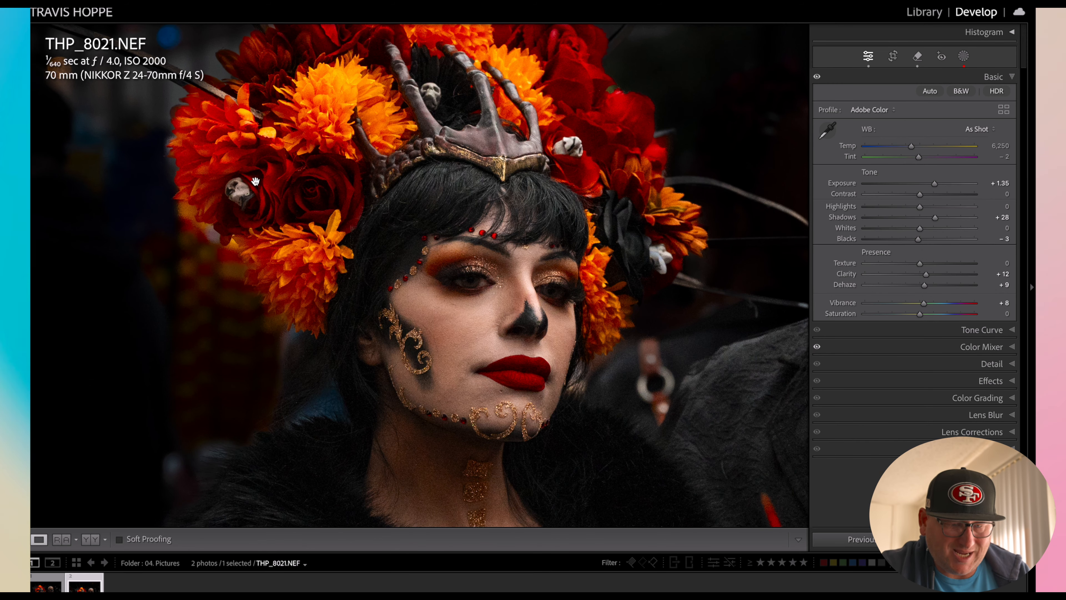
Step: Examine both subjects and the foreground roses up close, and compare the whole edit with the unedited original
key(super+minus)
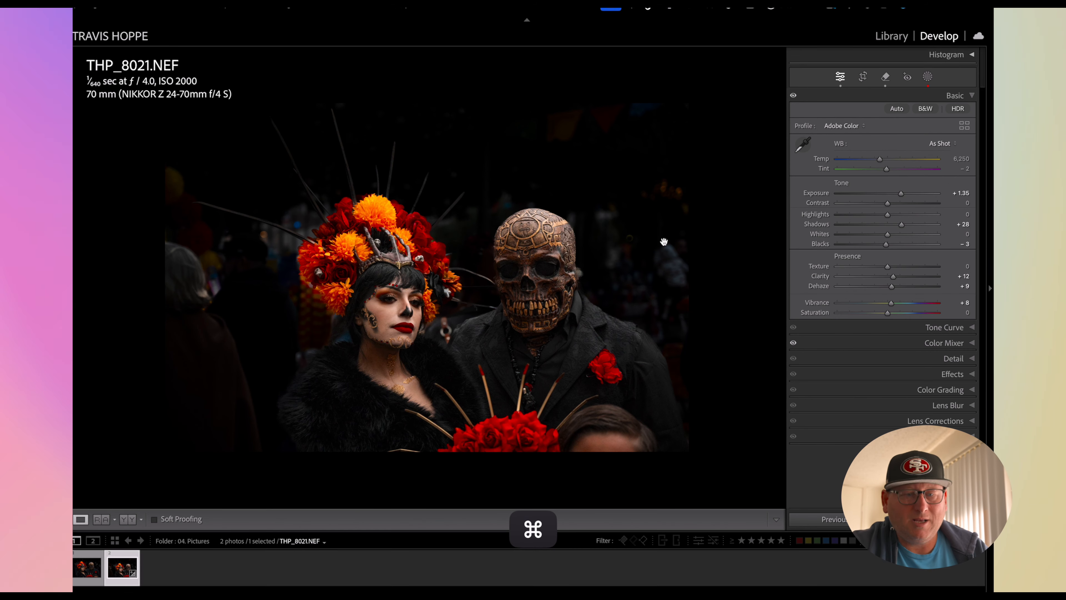
key(super+equal)
key(super+equal)
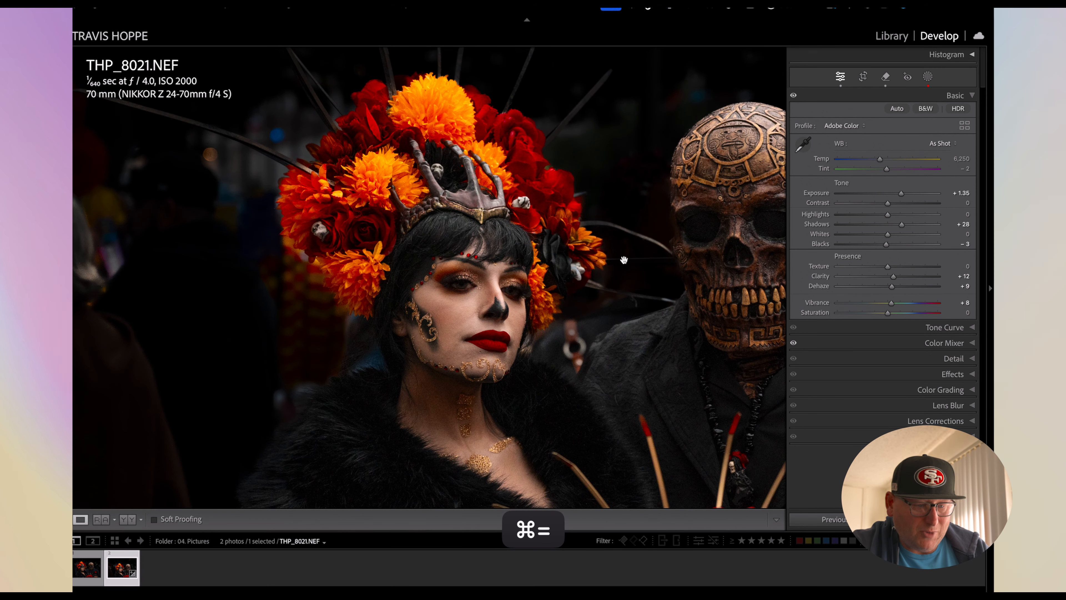
scroll(499, 277, right, 5)
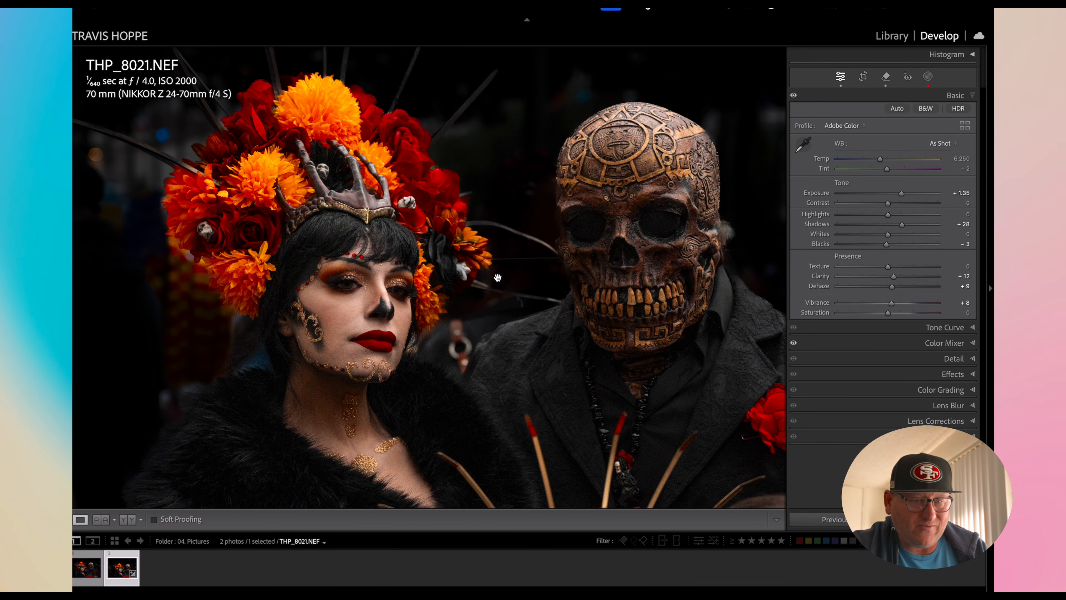
scroll(709, 311, right, 8)
scroll(641, 308, left, 1)
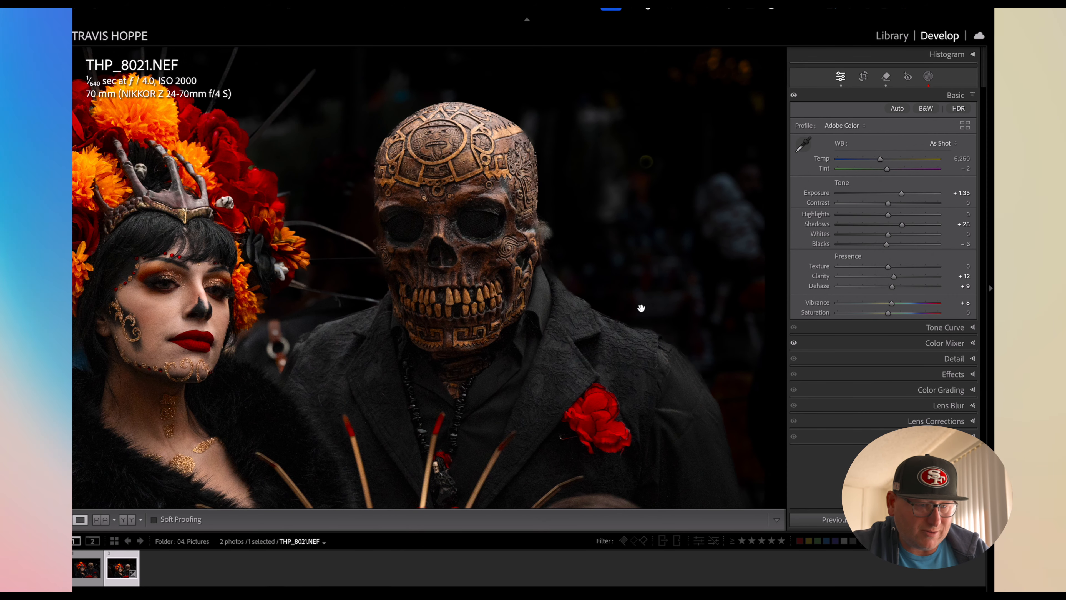
scroll(537, 330, down, 10)
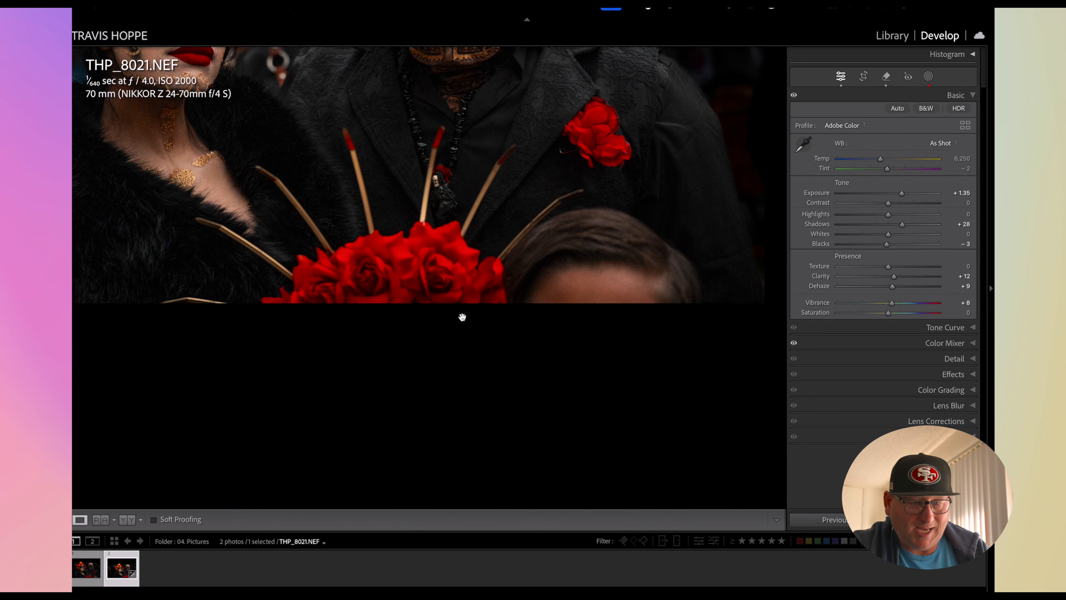
key(super+minus)
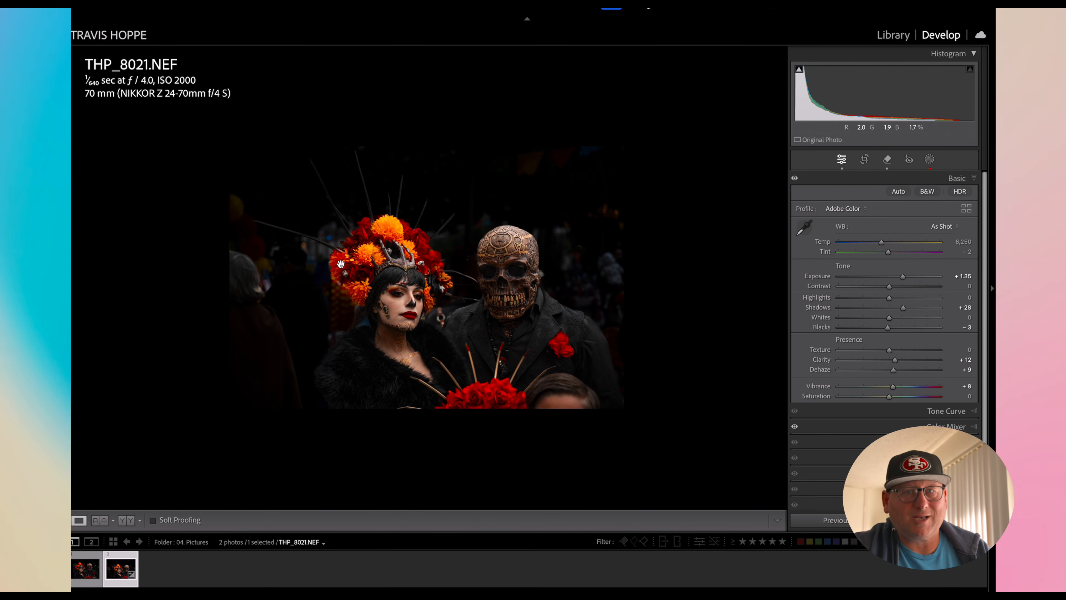
key(backslash)
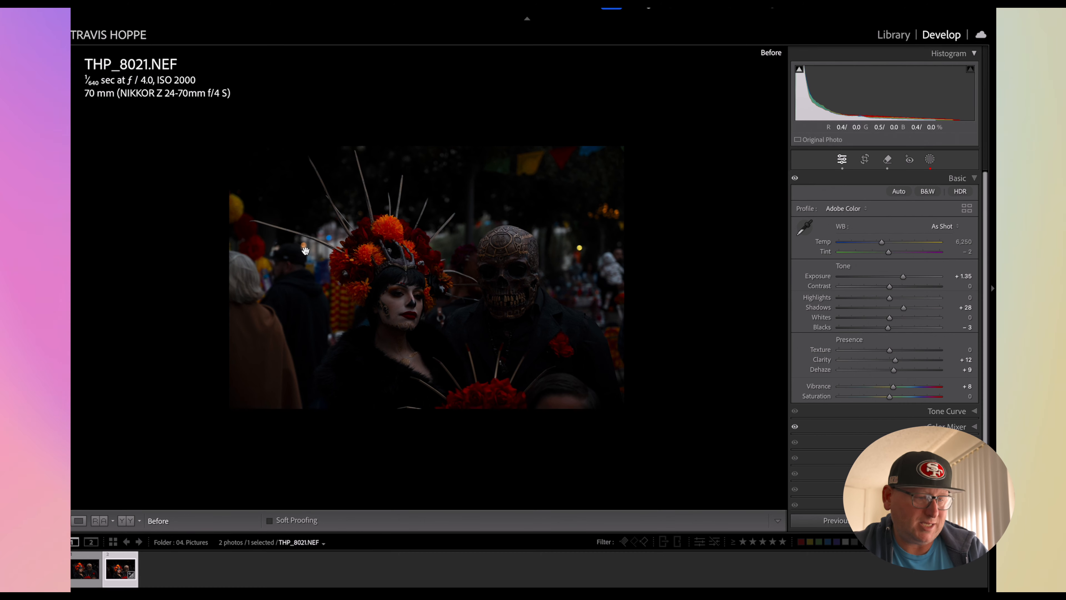
key(backslash)
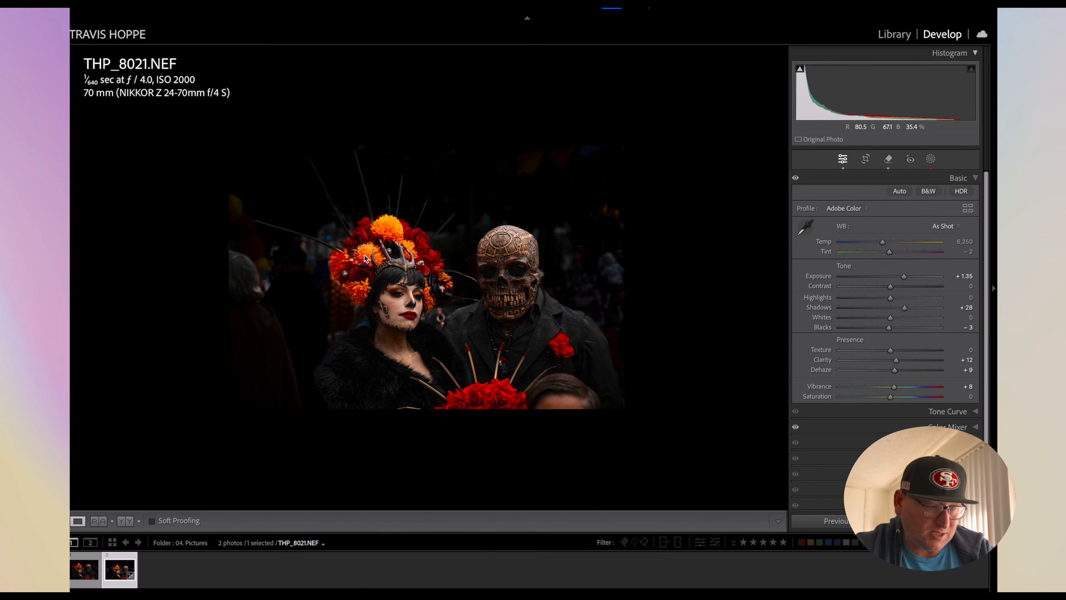
Step: Send the edited photo to Adobe Photoshop 2025 for further editing
right_click(365, 275)
mouse_move(429, 345)
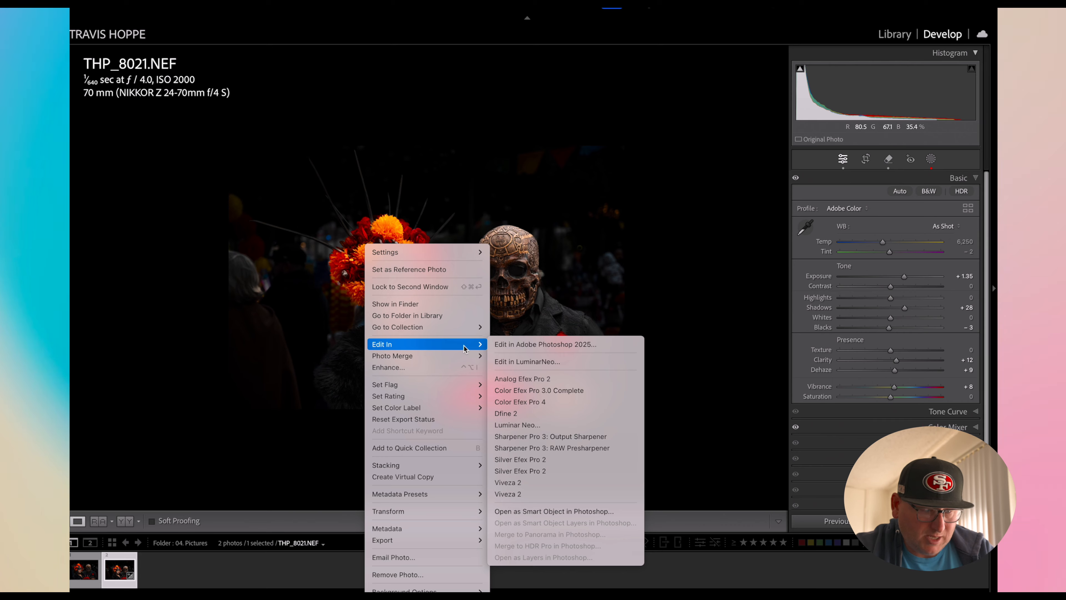
click(568, 352)
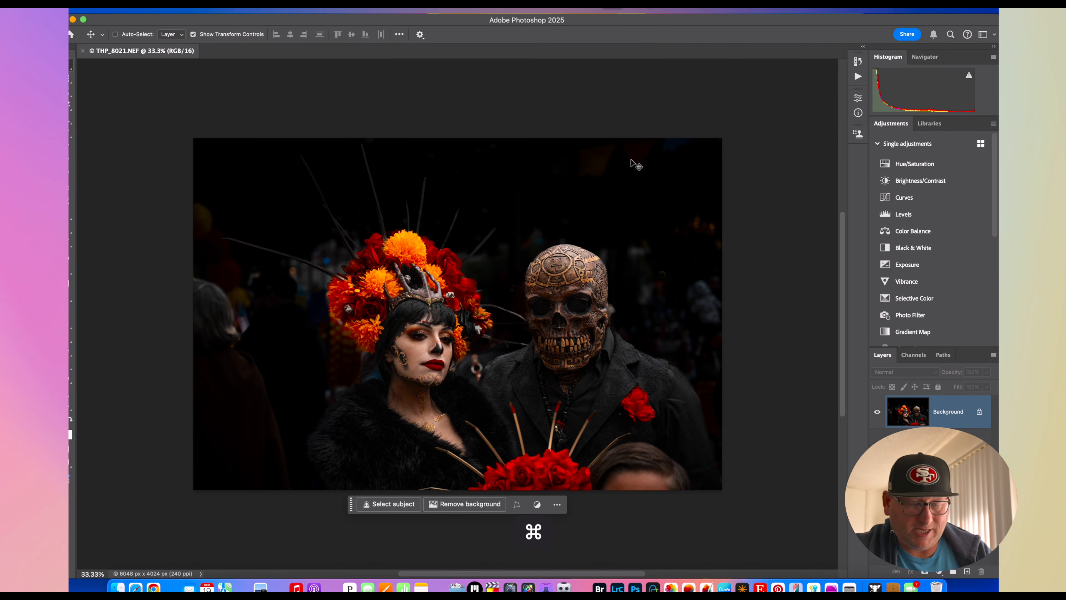
Step: Duplicate the photo's background layer
key(super+j)
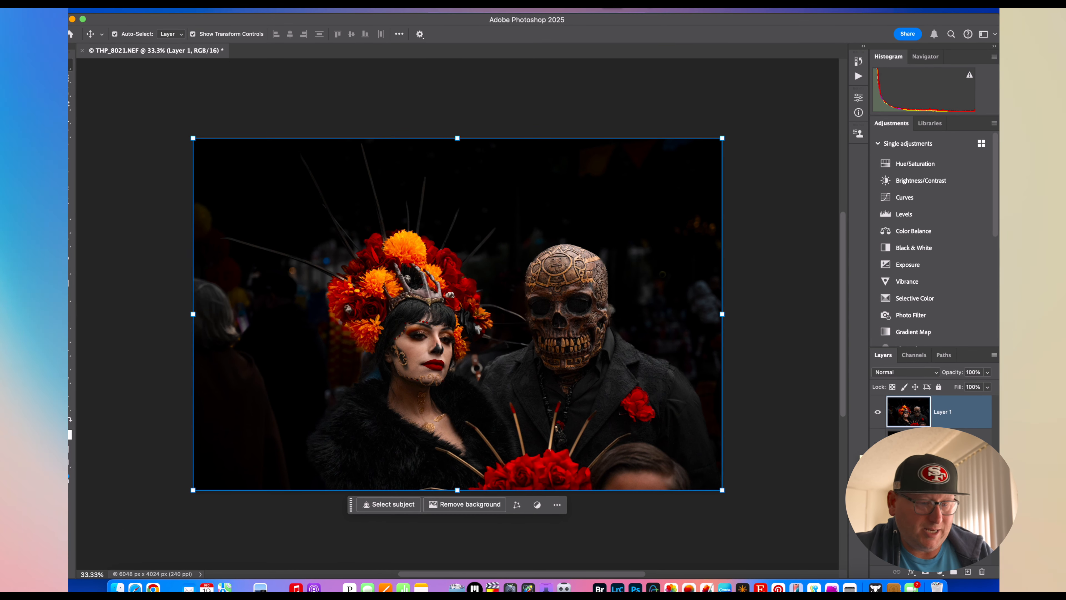
key(super)
key(super+equal)
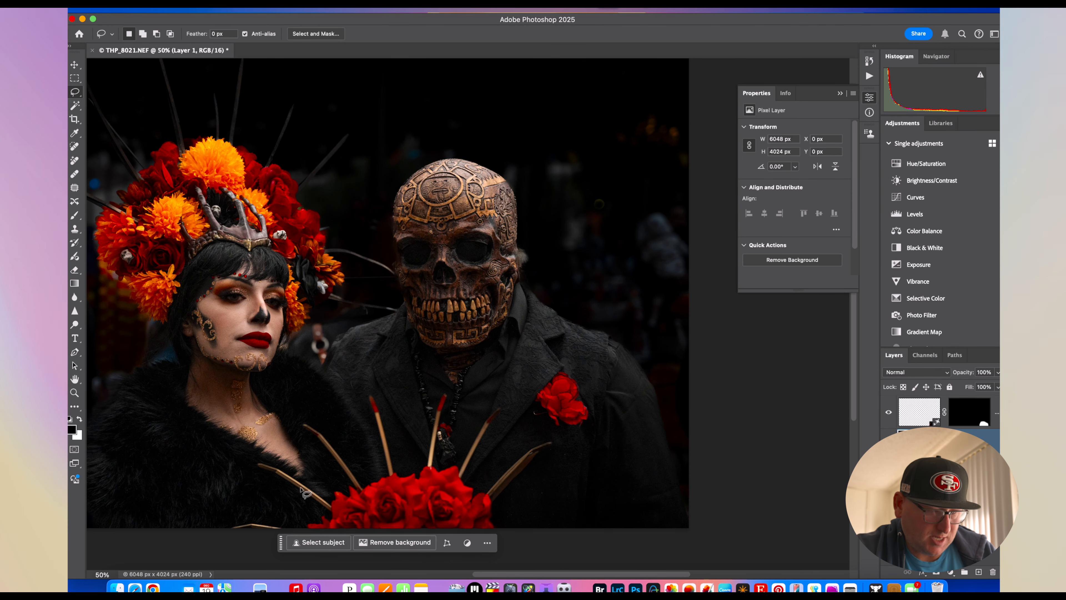
Step: Lasso the foreground roses and the sticks rising around them, and replace the area with a Generative Fill without a prompt
drag(222, 522, 229, 497)
mouse_move(255, 459)
mouse_down()
mouse_move(315, 412)
mouse_move(395, 392)
mouse_up()
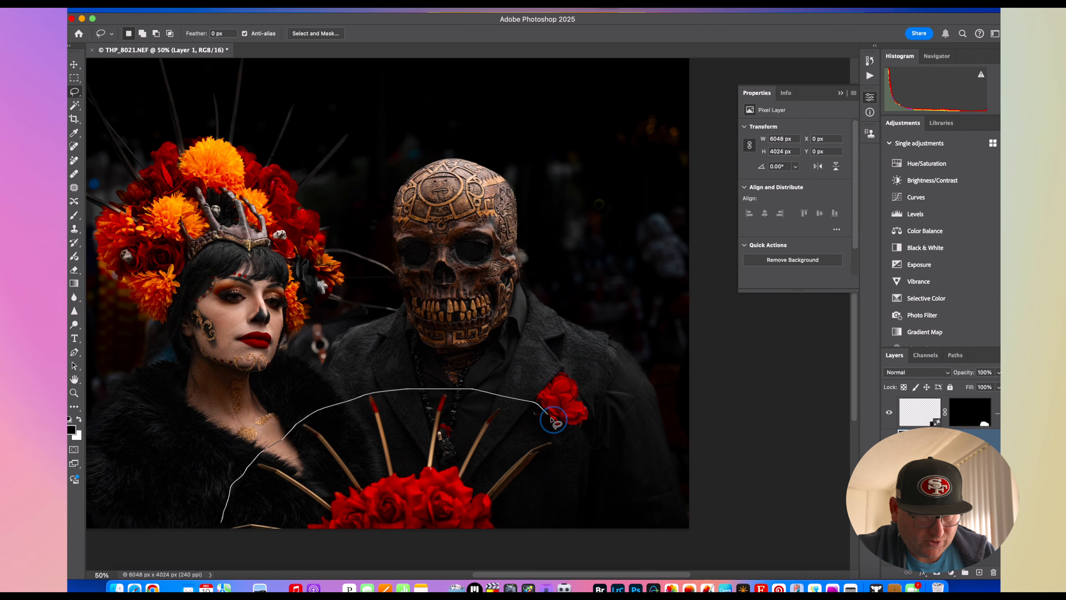
mouse_move(659, 482)
mouse_down()
mouse_move(697, 500)
mouse_move(723, 543)
mouse_up()
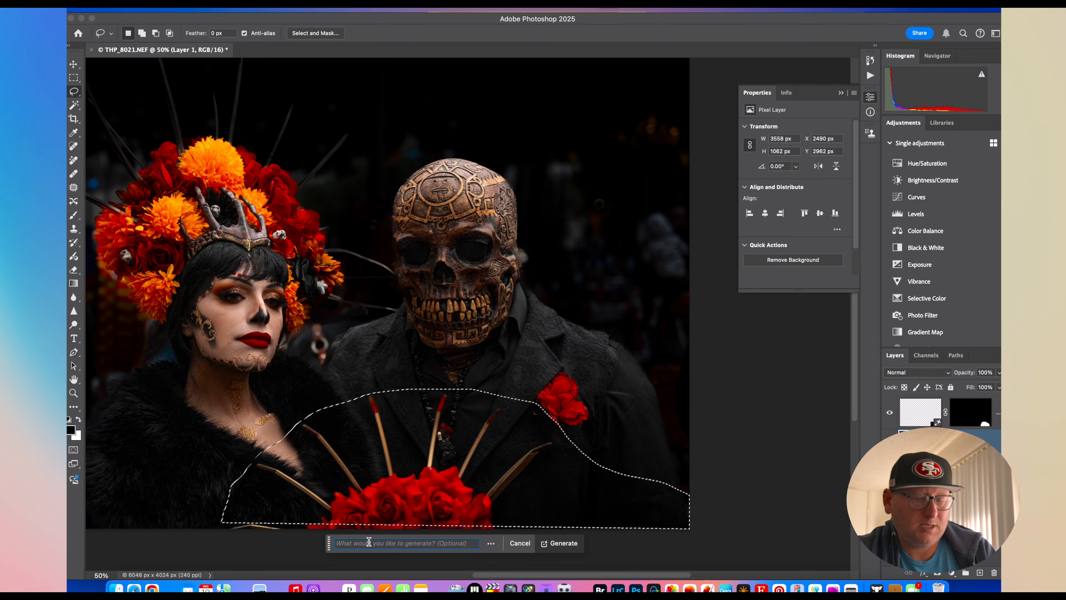
click(556, 544)
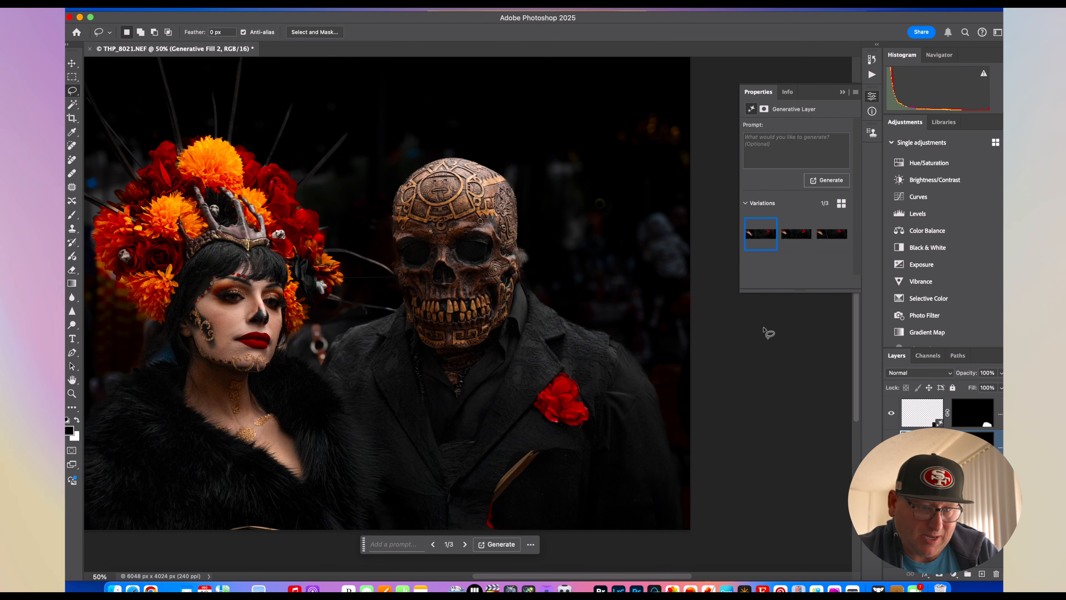
Step: Regenerate the filled foreground area with the prompt "Red Roses"
click(784, 143)
text(Re)
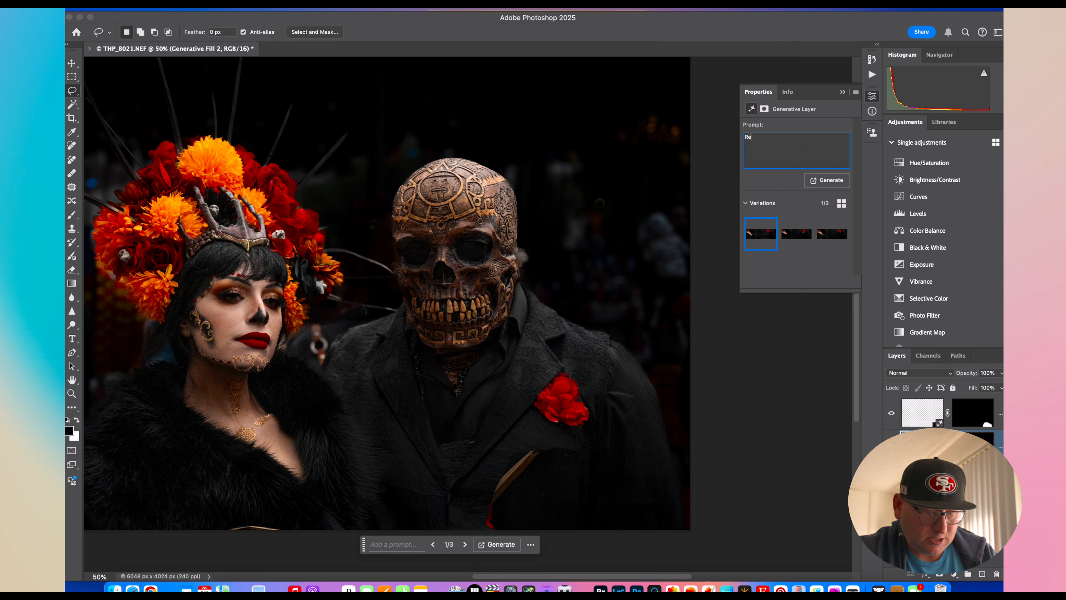
text(d Roses)
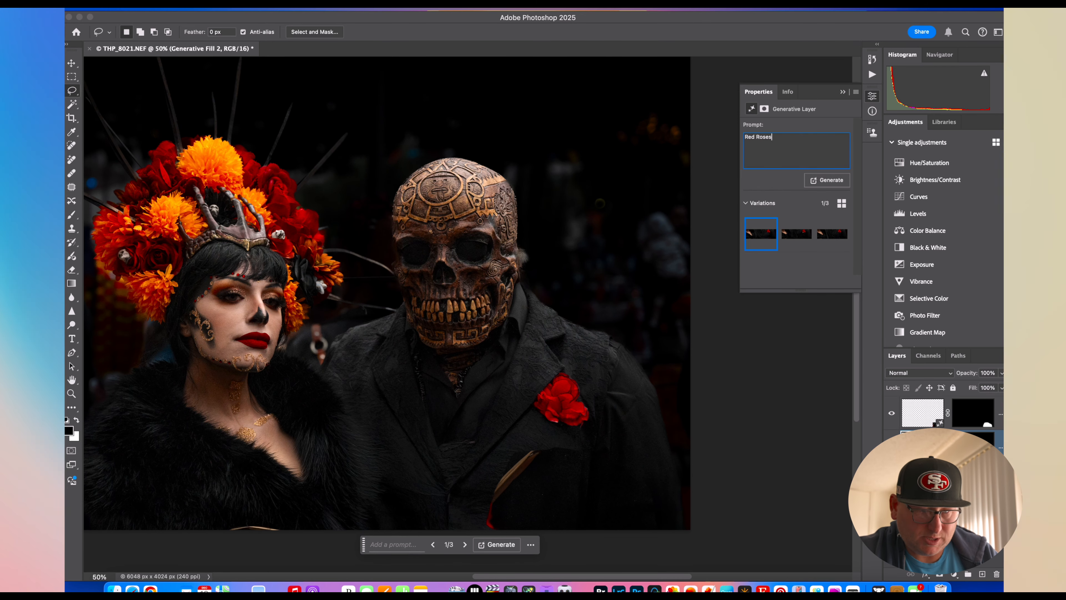
key(Return)
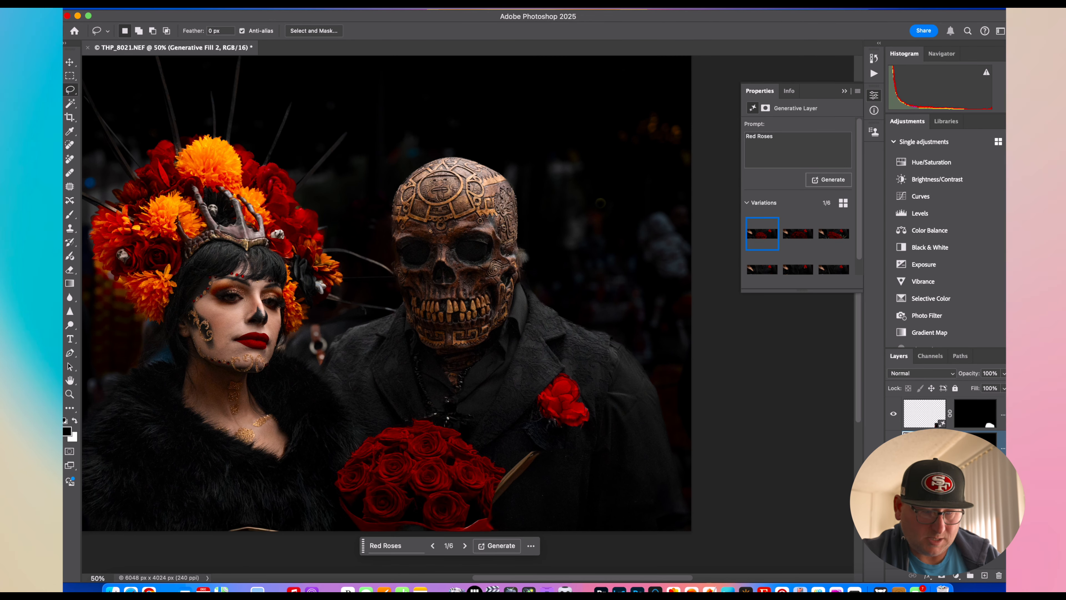
Step: On the duplicated photo layer, lasso the stick remnant along the fur coat's lower edge and replace it with a promptless Generative Fill
click(925, 482)
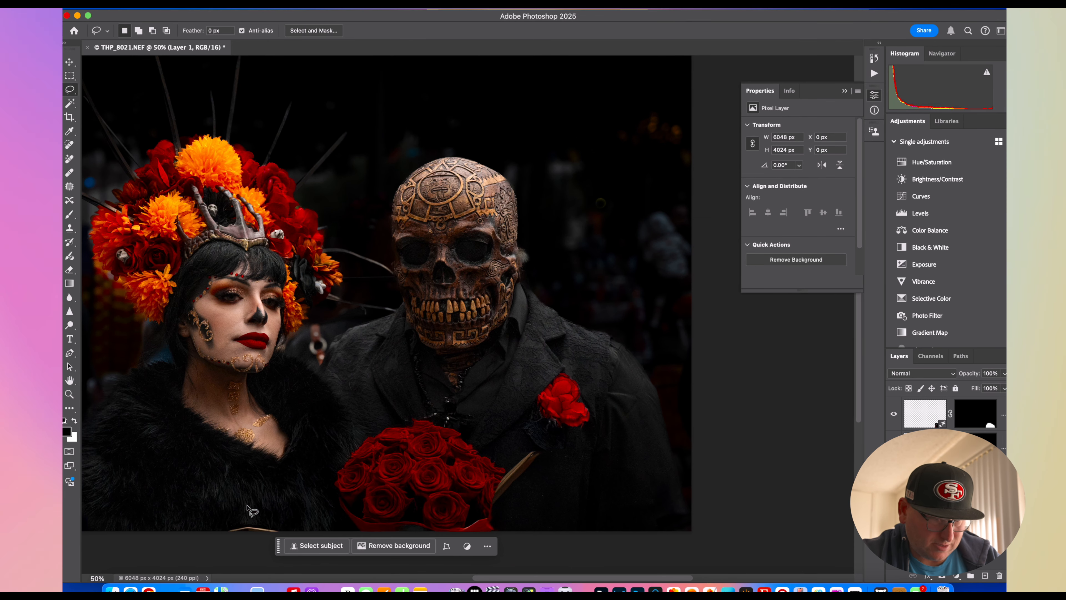
mouse_move(219, 517)
mouse_down()
mouse_move(296, 524)
mouse_move(266, 550)
mouse_move(210, 531)
mouse_up()
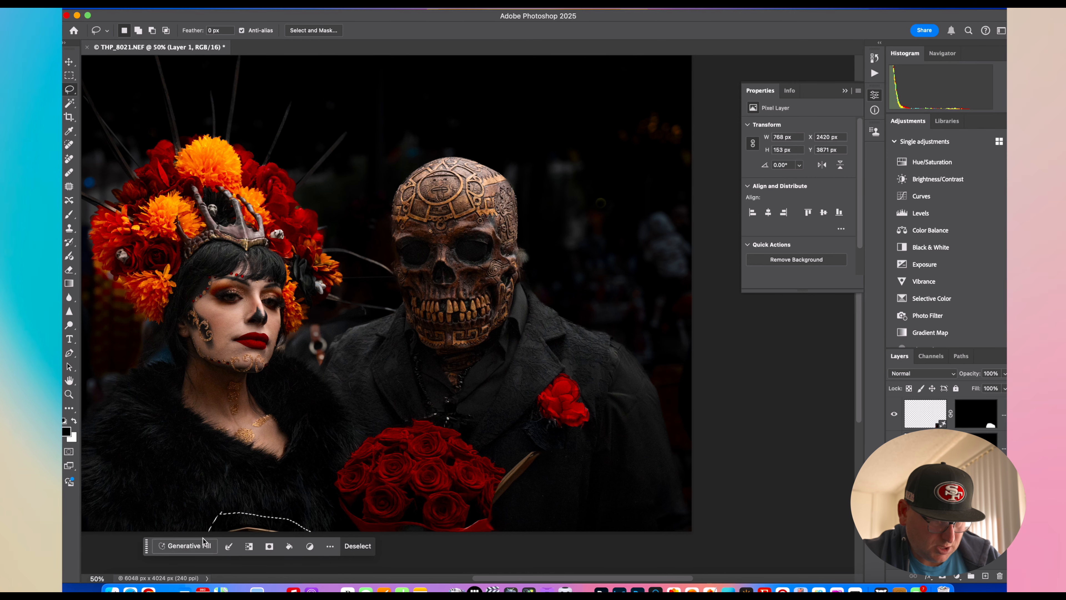
click(367, 548)
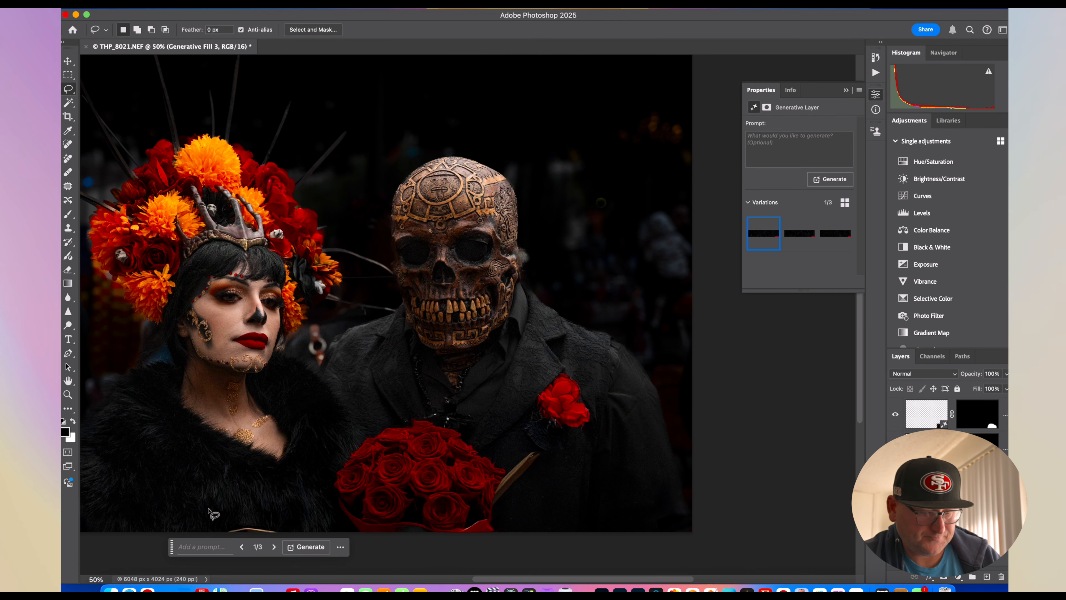
Step: Lasso the leftover stick beside the rose bouquet and run a Generative Fill on it without a prompt
key(s)
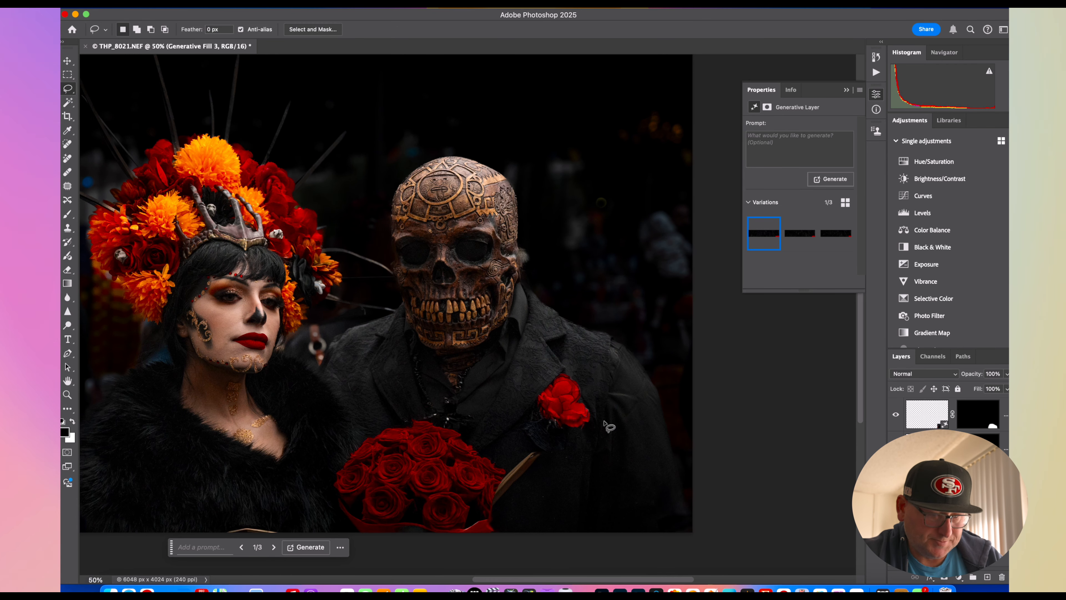
mouse_move(545, 452)
mouse_down()
mouse_move(513, 455)
mouse_move(493, 509)
mouse_move(545, 453)
mouse_up()
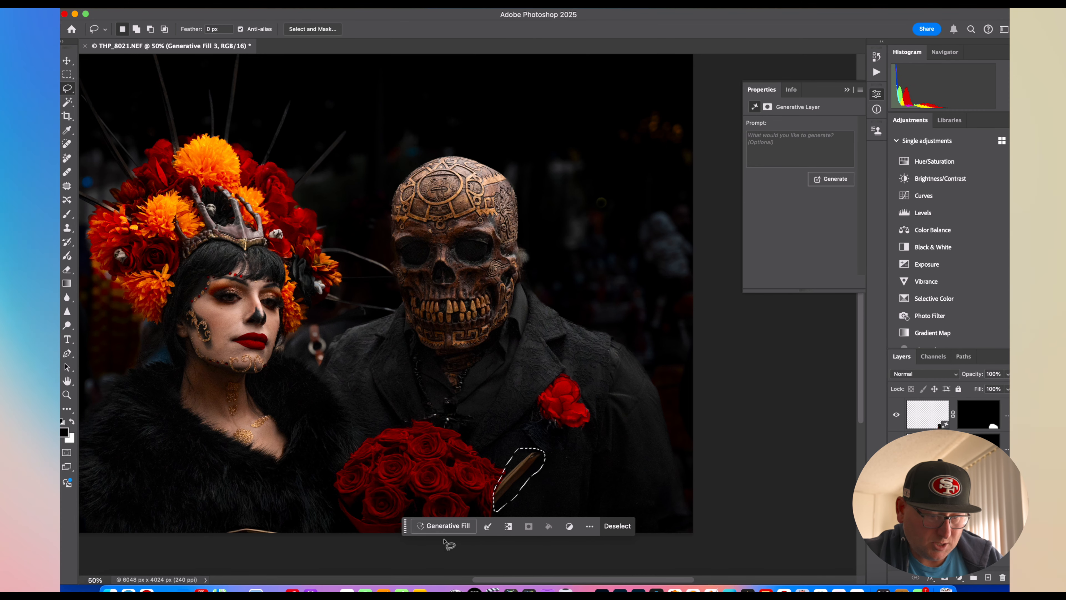
click(439, 525)
click(630, 526)
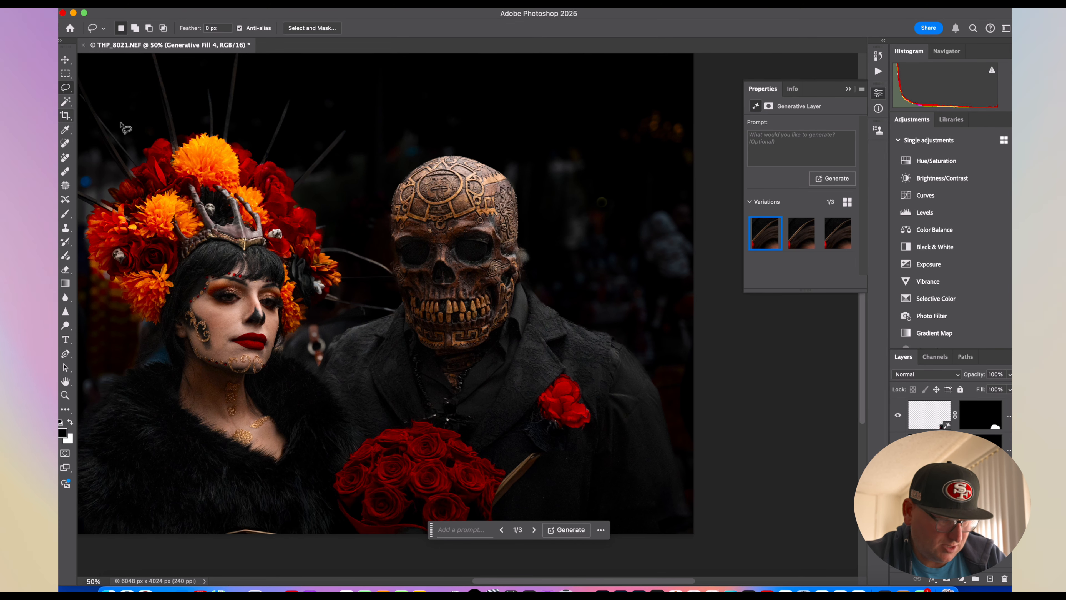
Step: Set up the Clone Stamp on the duplicated photo layer with a 250 px brush that samples Current & Below
key(s)
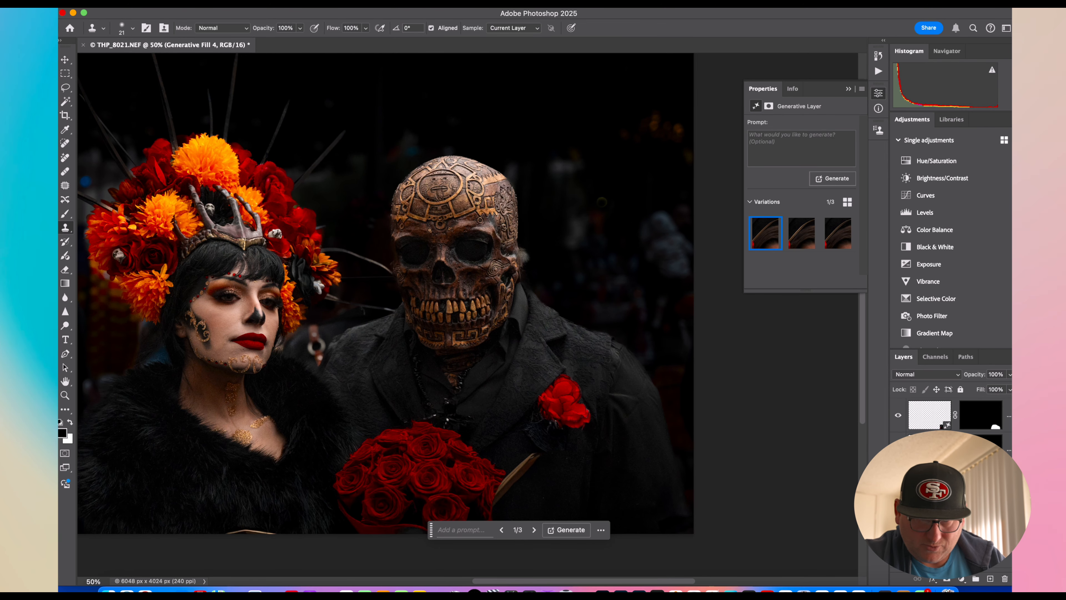
key(alt+shift+super+e)
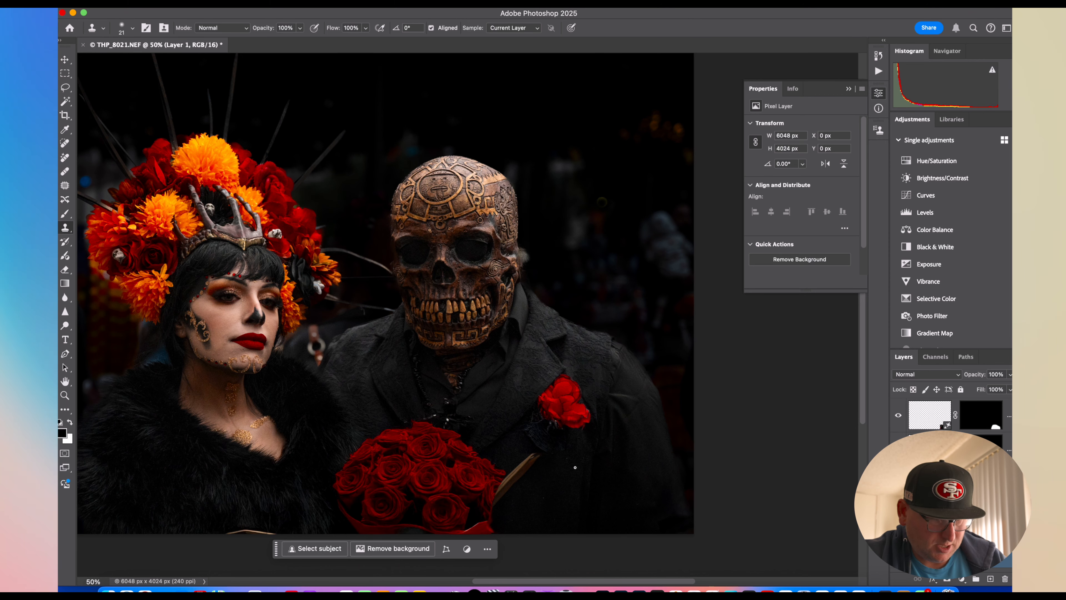
key(alt+super)
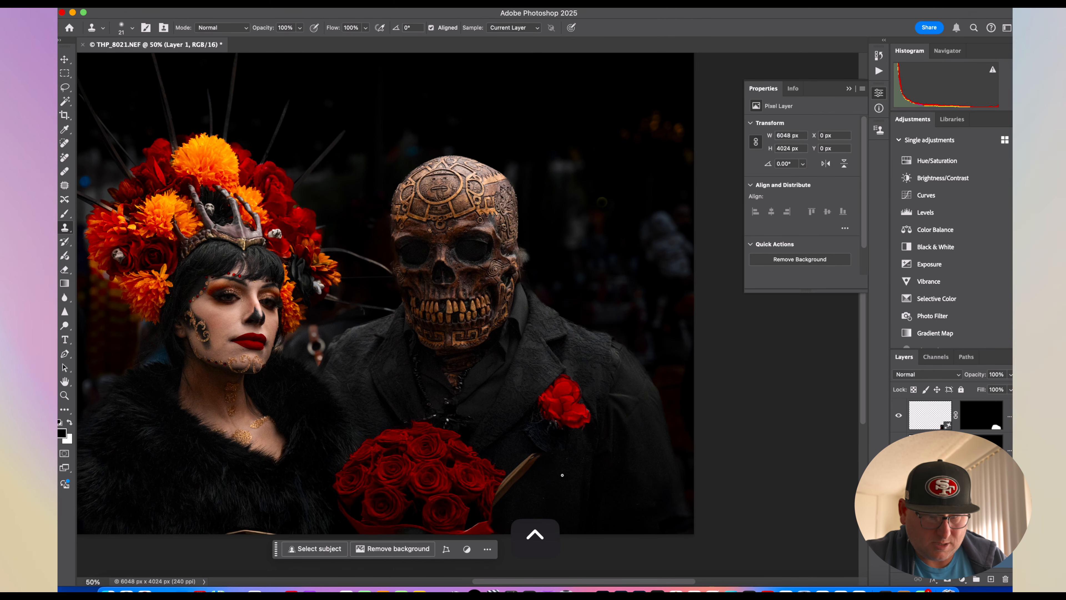
key(bracketright)
key(bracketright)
key(bracketright)
key(bracketright)
key(bracketright)
key(bracketright)
key(bracketright)
key(bracketright)
key(bracketright)
key(bracketright)
key(bracketright)
key(bracketright)
key(bracketright)
key(bracketright)
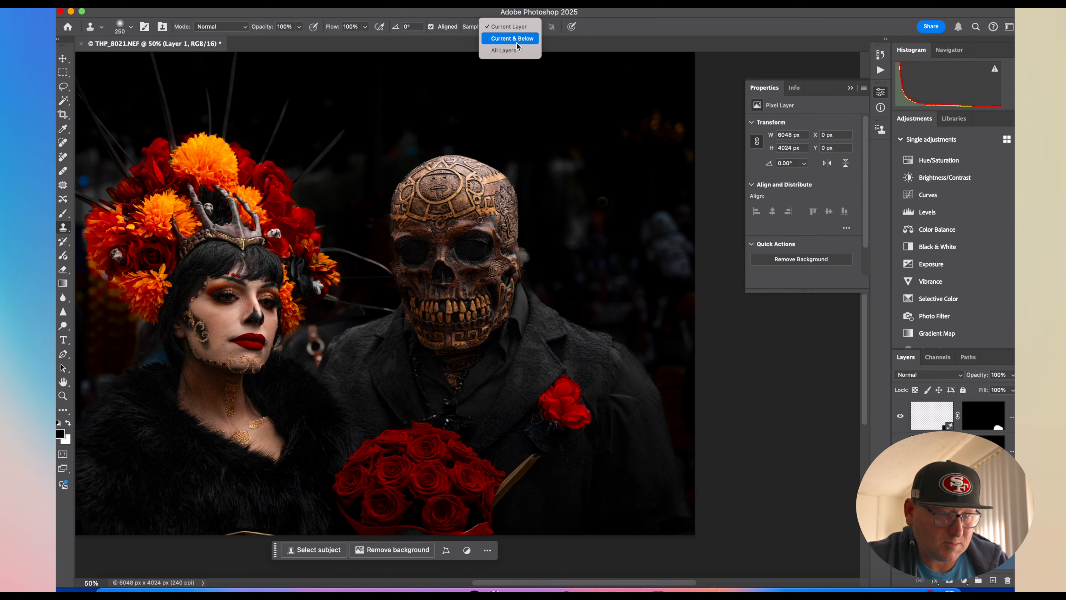
click(517, 44)
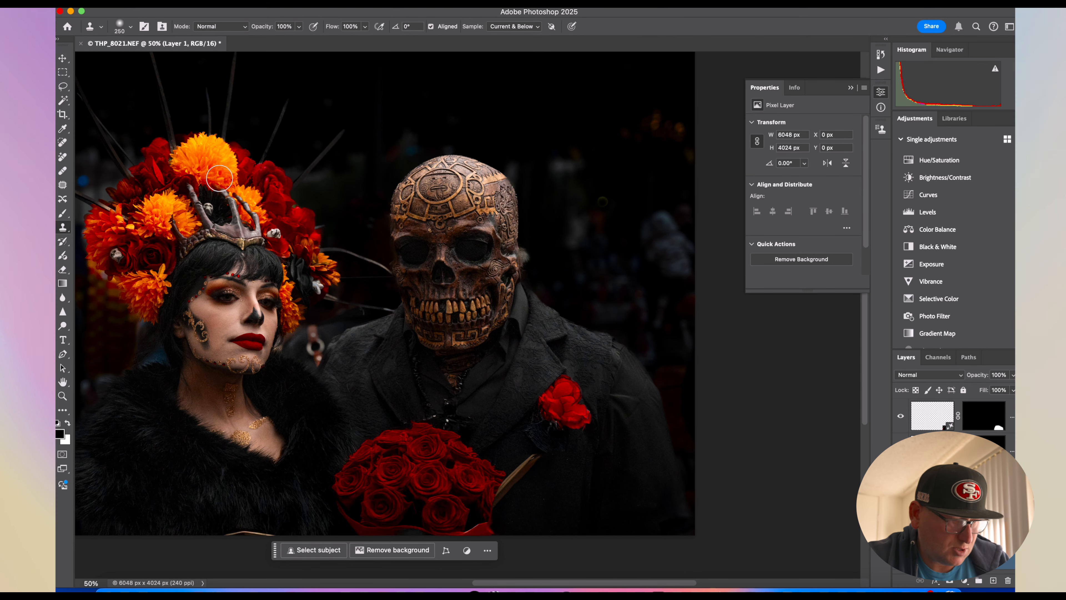
Step: Paint over the leftover stick beside the bouquet with the Remove tool at size 175, sampling all layers and keeping the Auto mode
click(62, 185)
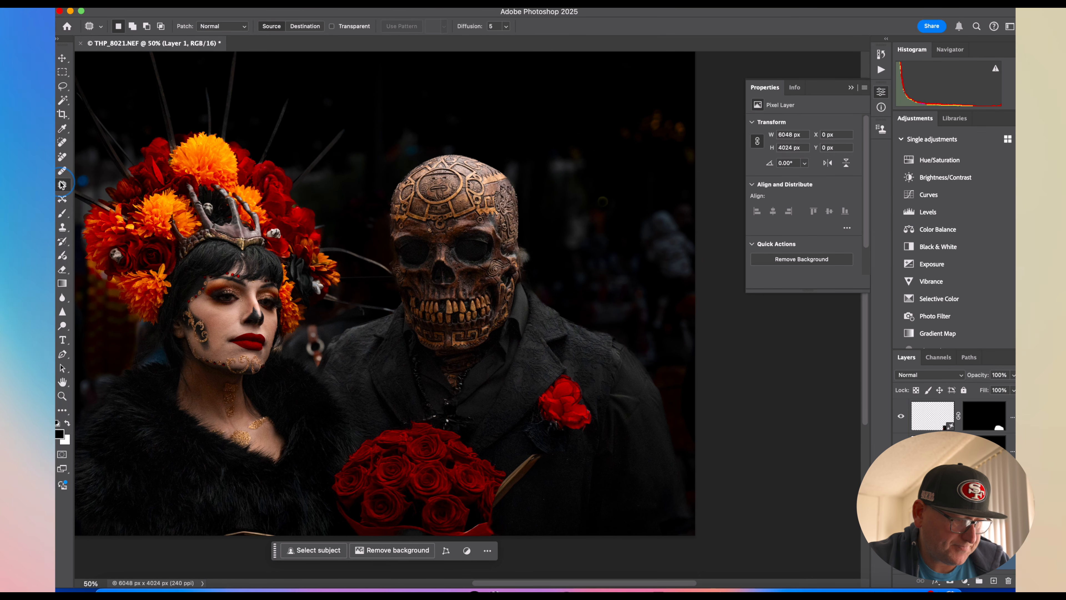
click(63, 159)
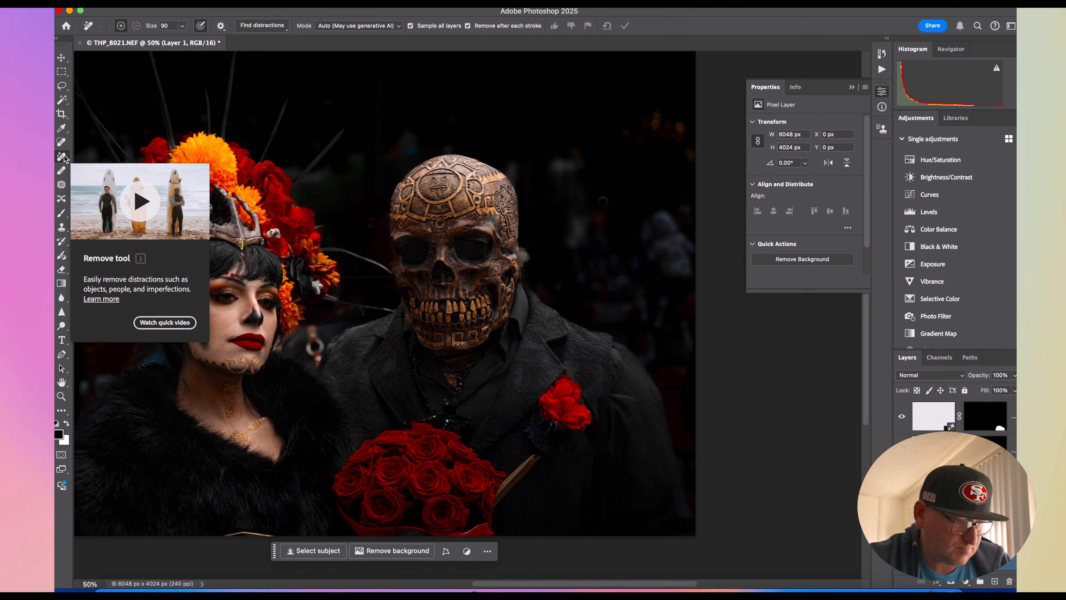
key(bracketright)
key(bracketright)
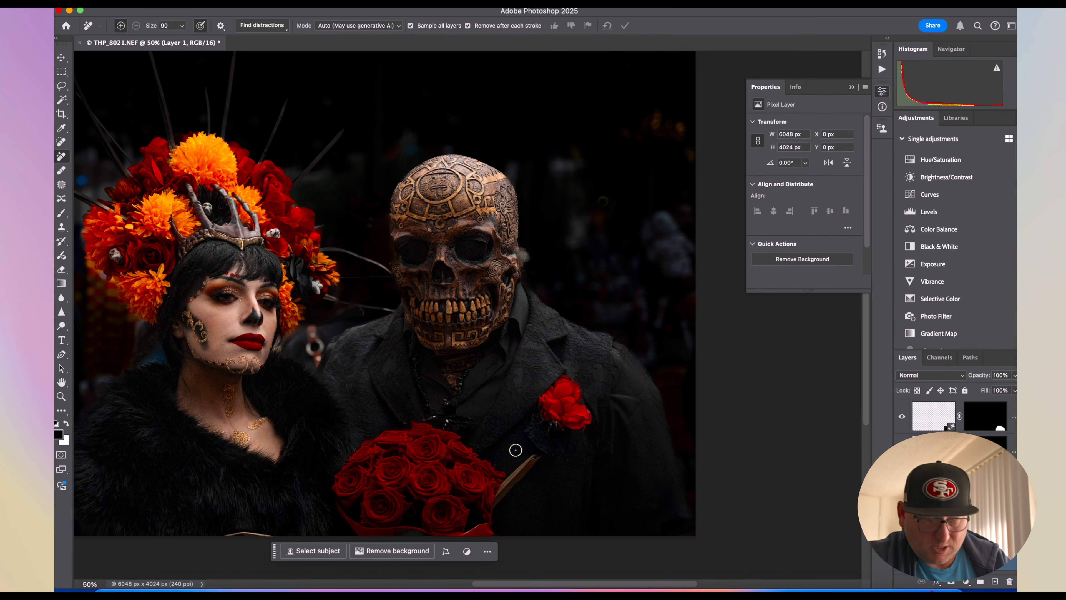
key(bracketright)
key(bracketright)
drag(532, 458, 506, 493)
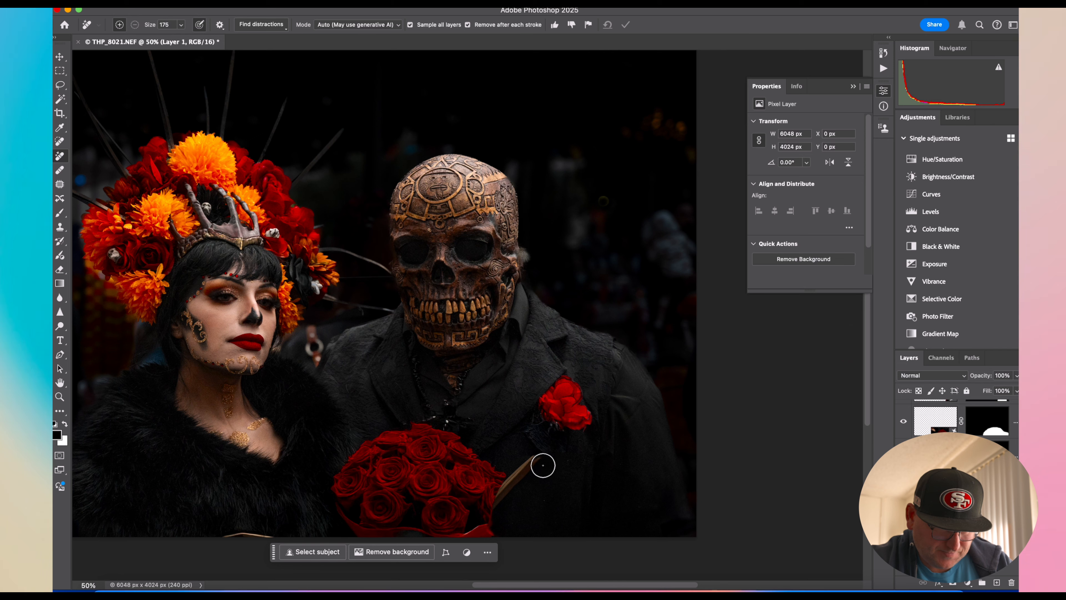
drag(514, 483, 507, 493)
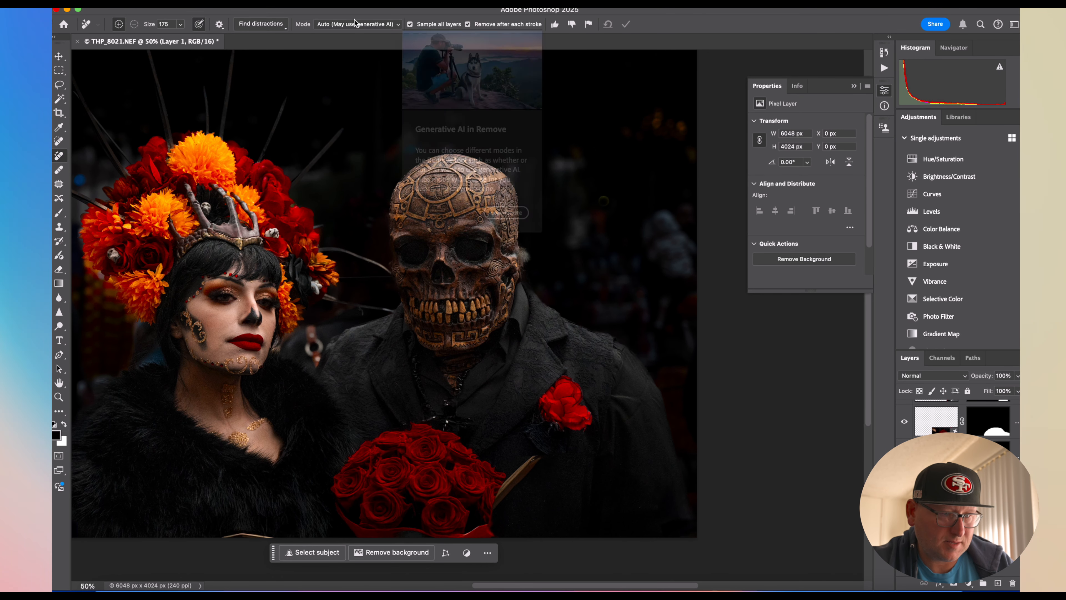
click(362, 24)
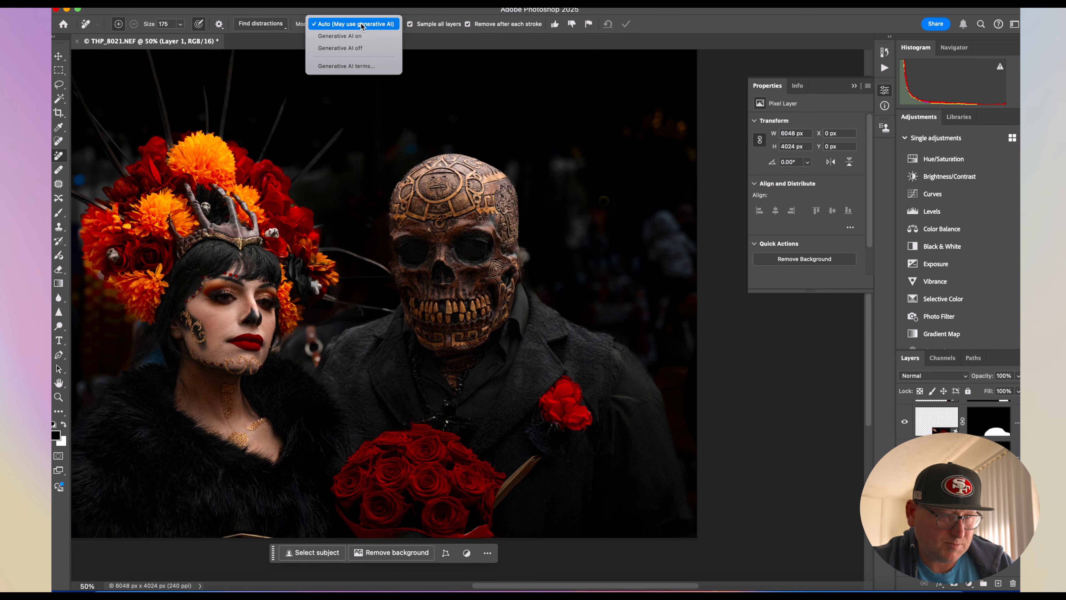
click(755, 28)
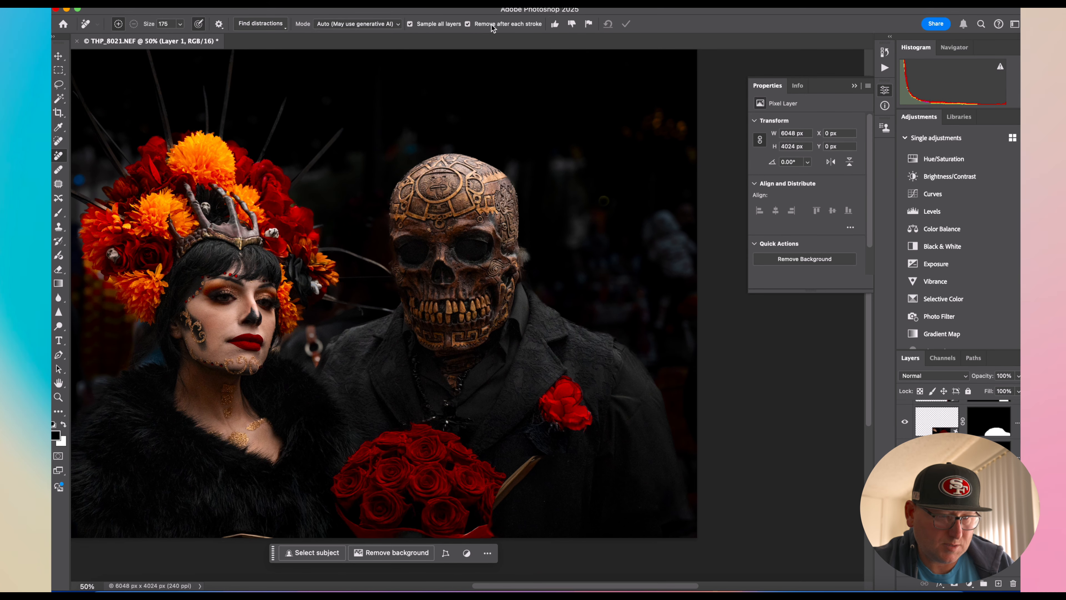
Step: Hide the generative fill layers stacked above the duplicated photo layer
scroll(911, 420, down, 1)
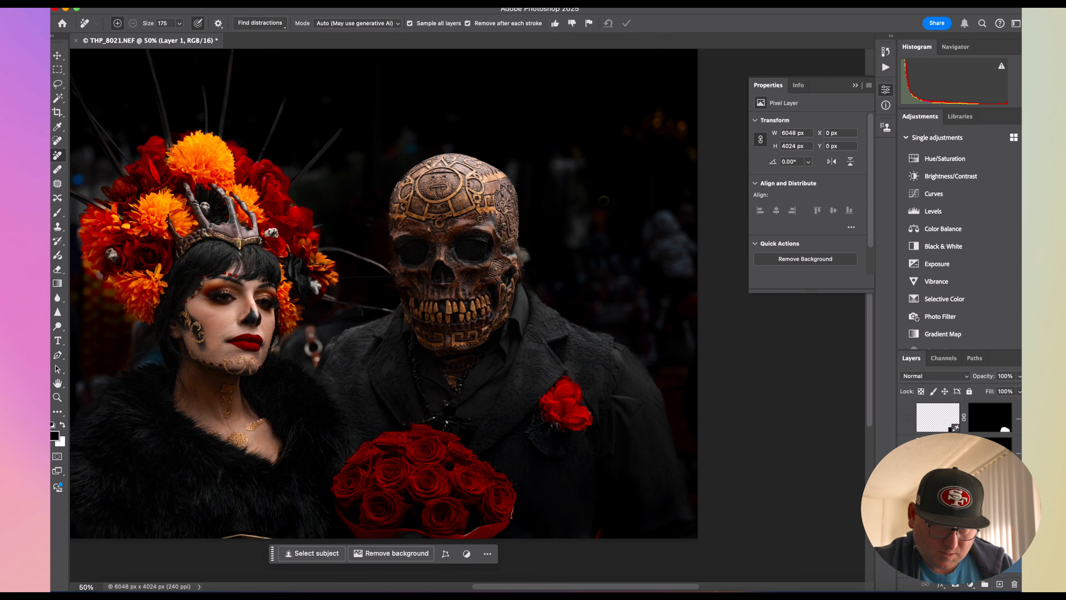
click(905, 447)
click(906, 449)
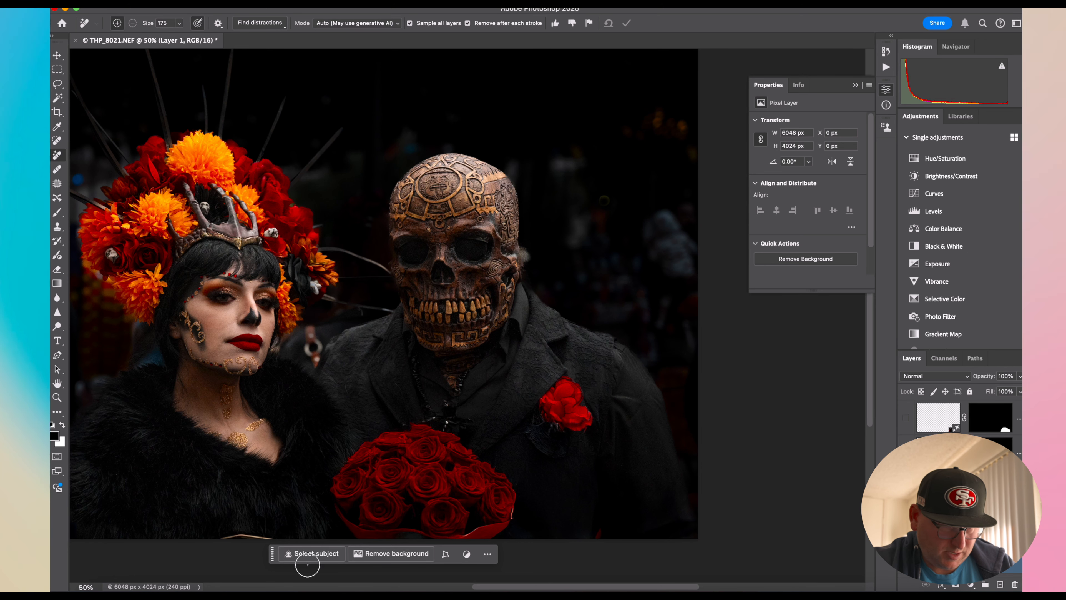
Step: Try to remove the thin stick remnant at the fur coat's lower edge with the Remove tool
drag(259, 537, 215, 538)
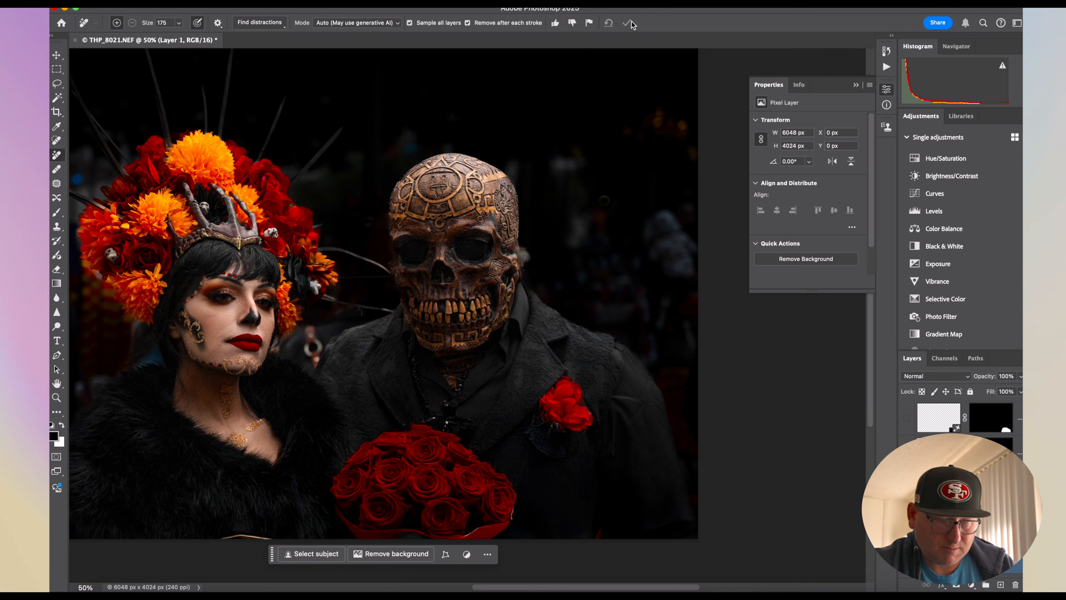
scroll(700, 160, down, 10)
scroll(726, 209, up, 8)
scroll(723, 212, up, 3)
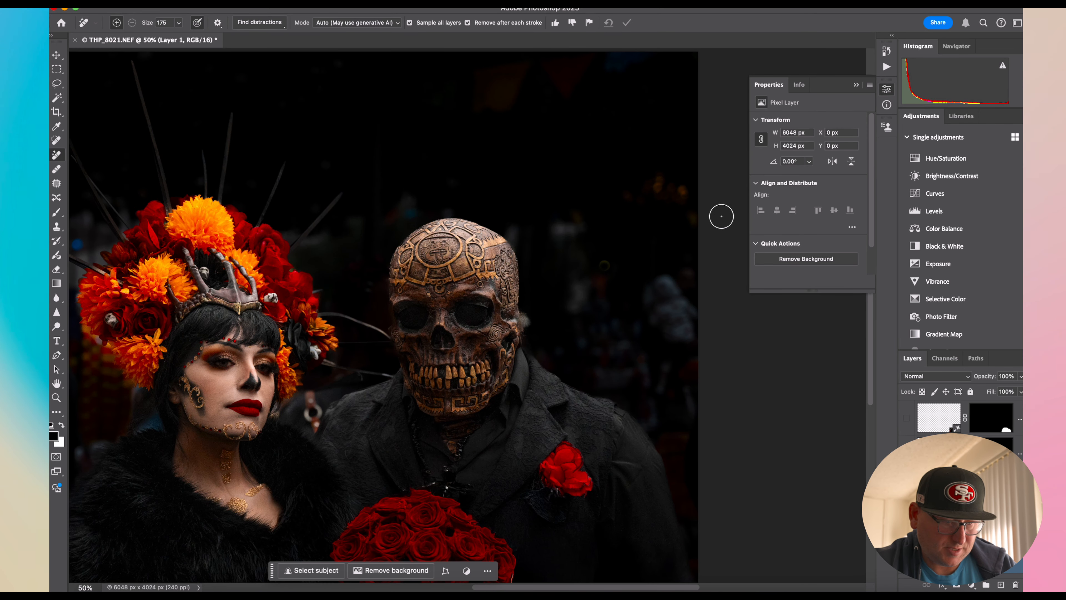
Step: Crop the photo to about 5692 × 3713 px, trimming it mainly along the left and upper edges
scroll(722, 215, down, 8)
key(c)
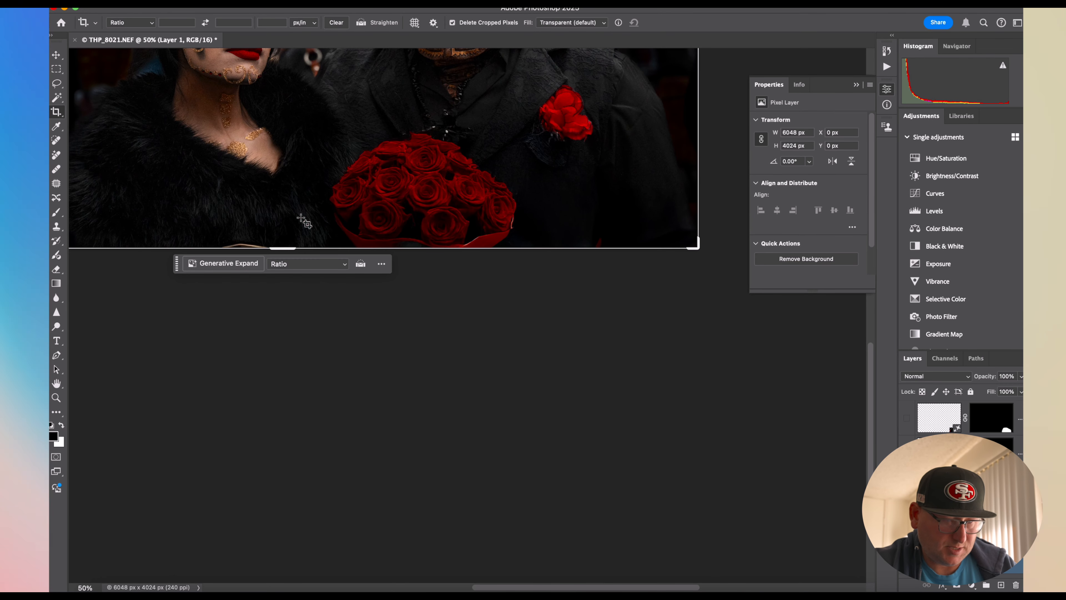
drag(274, 248, 277, 237)
key(super+z)
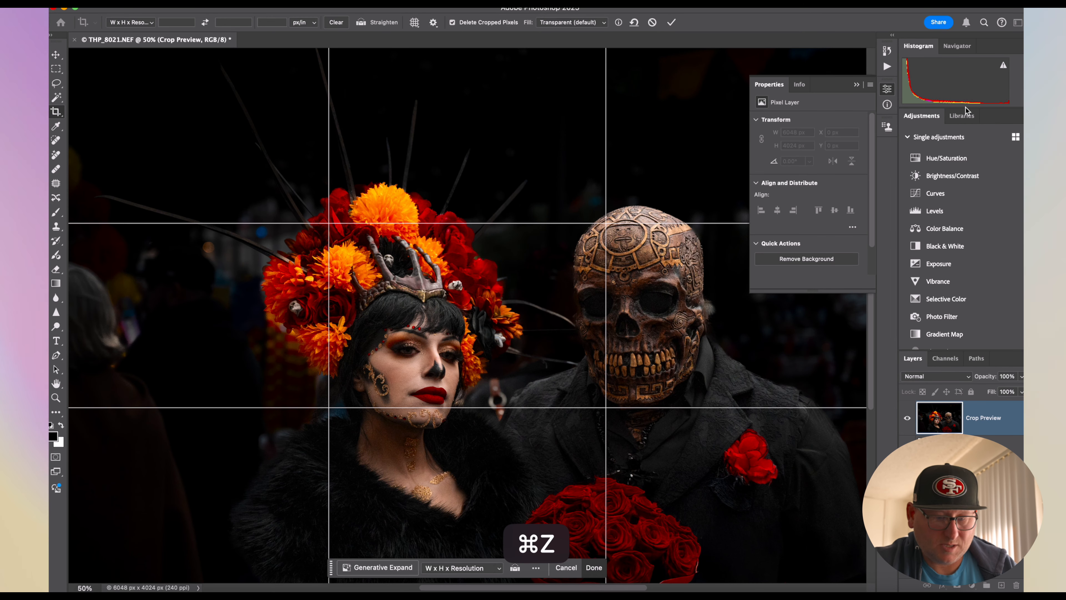
key(super+0)
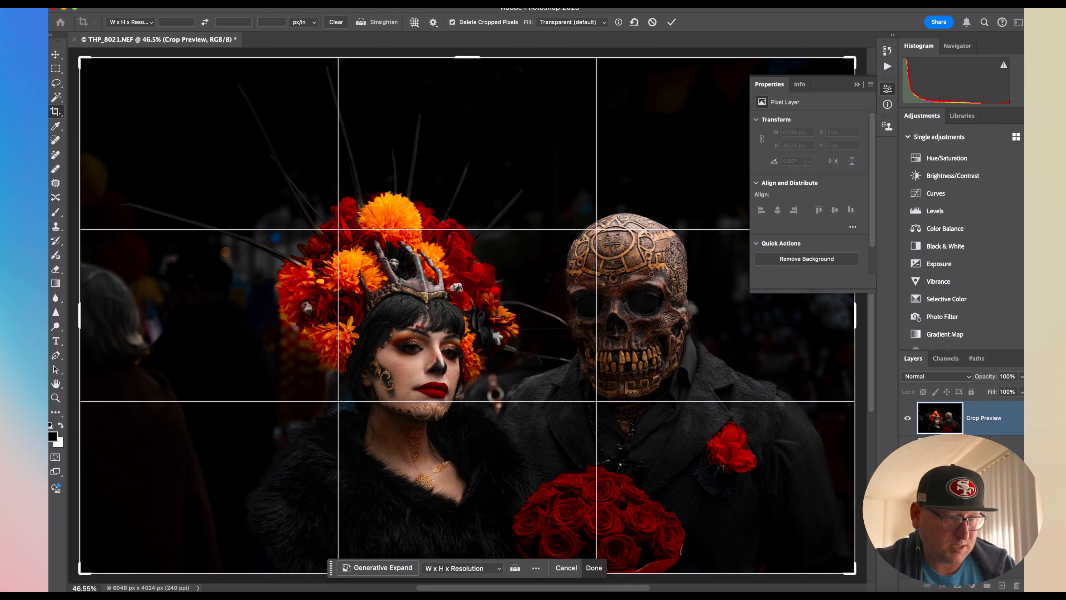
drag(81, 58, 104, 81)
key(Return)
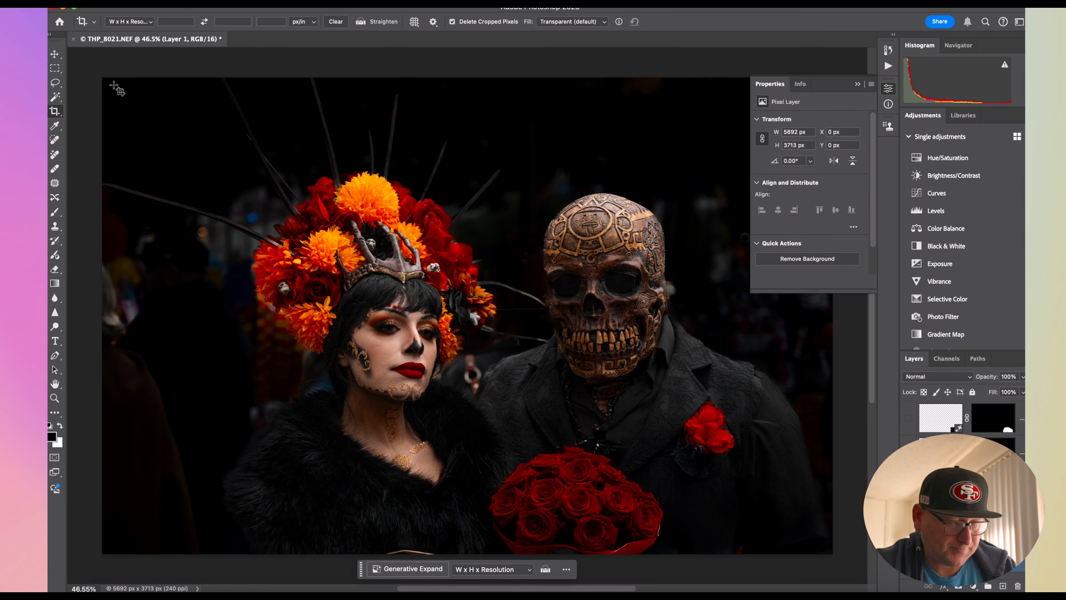
Step: Crop the photo tighter to about 5282 × 3579 px, trimming its outer edges, and save the document
click(138, 22)
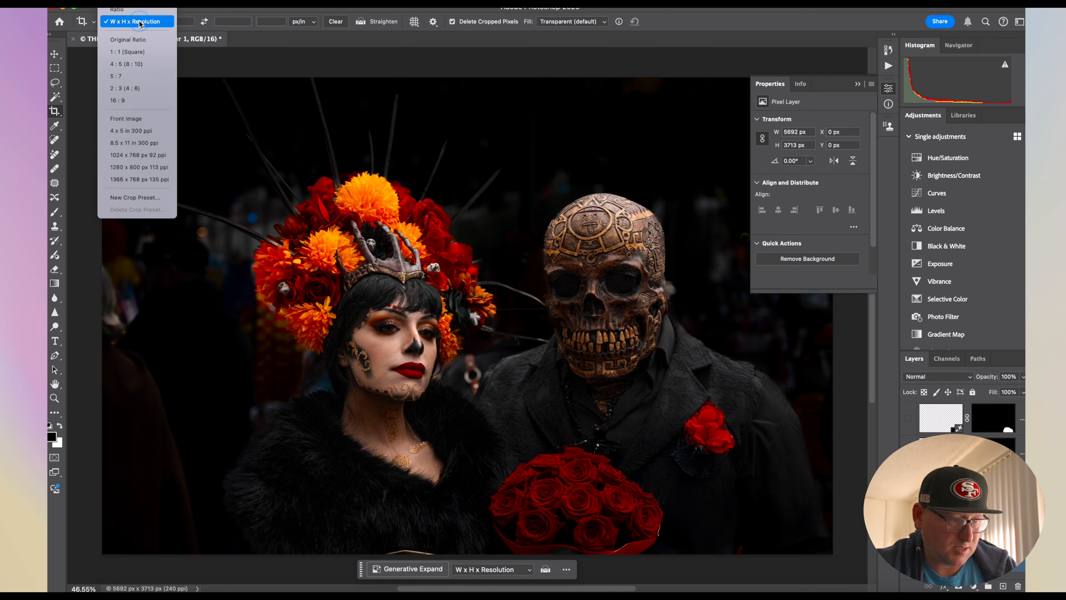
click(140, 25)
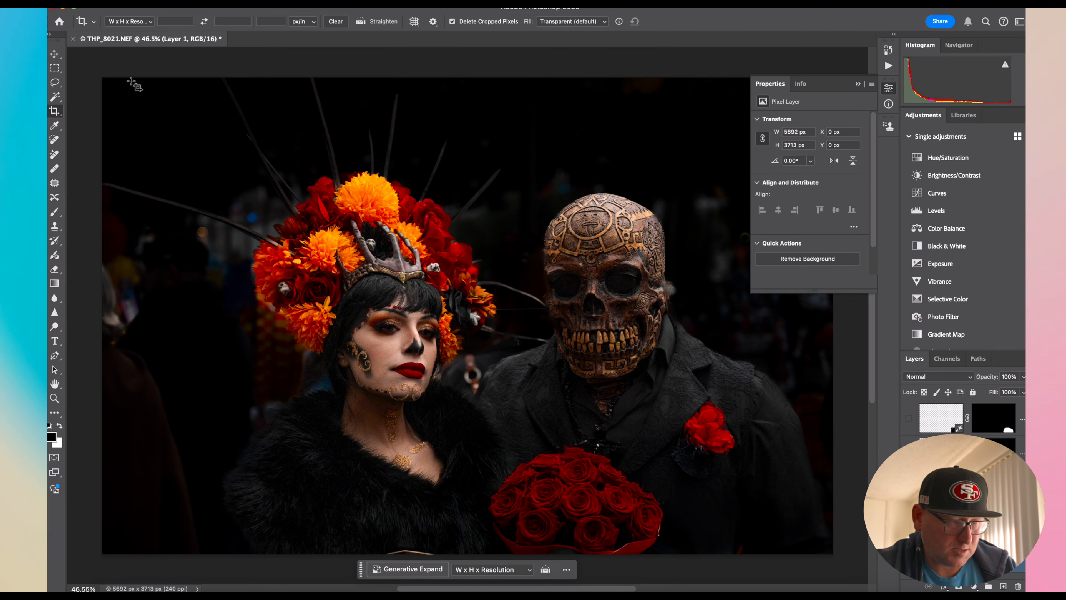
drag(124, 89, 801, 550)
drag(659, 440, 629, 441)
key(Return)
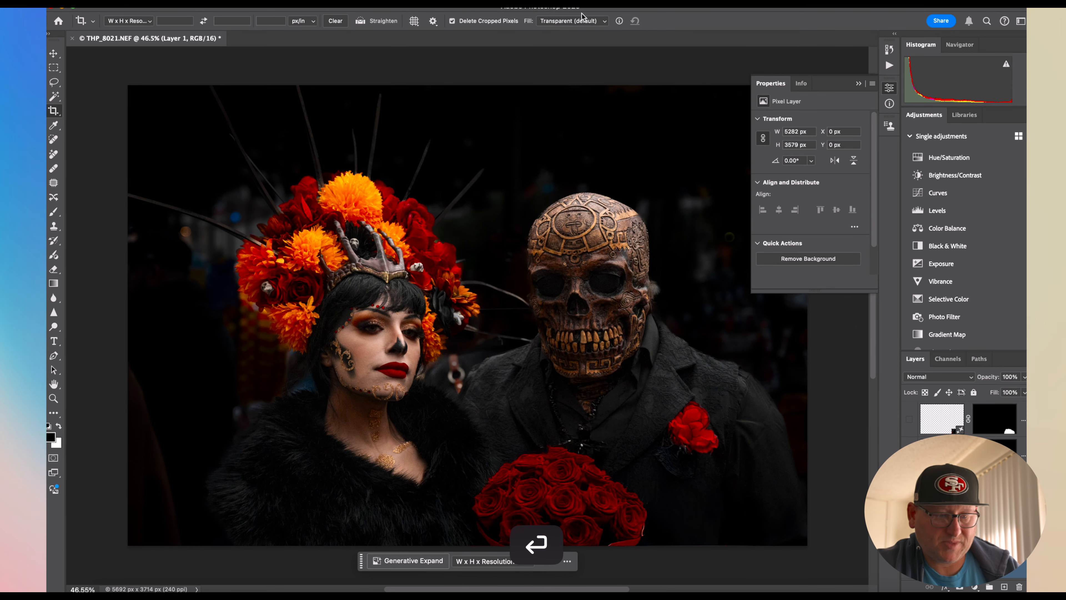
key(super+s)
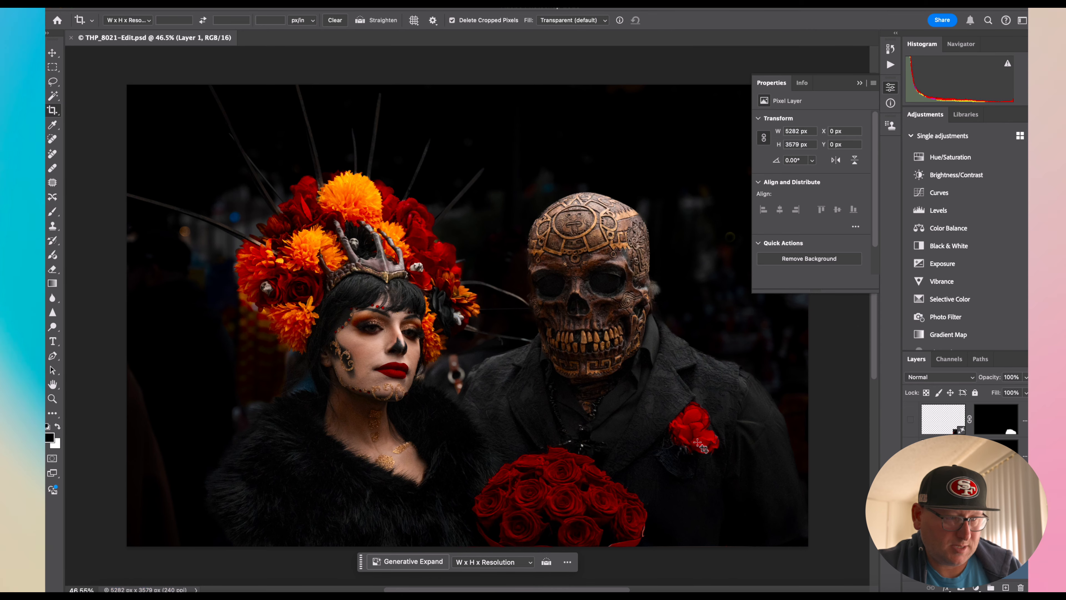
Step: Switch to Lightroom Classic and view THP_8021-Edit.psd at Fit zoom with the left panels hidden
key(super+Tab)
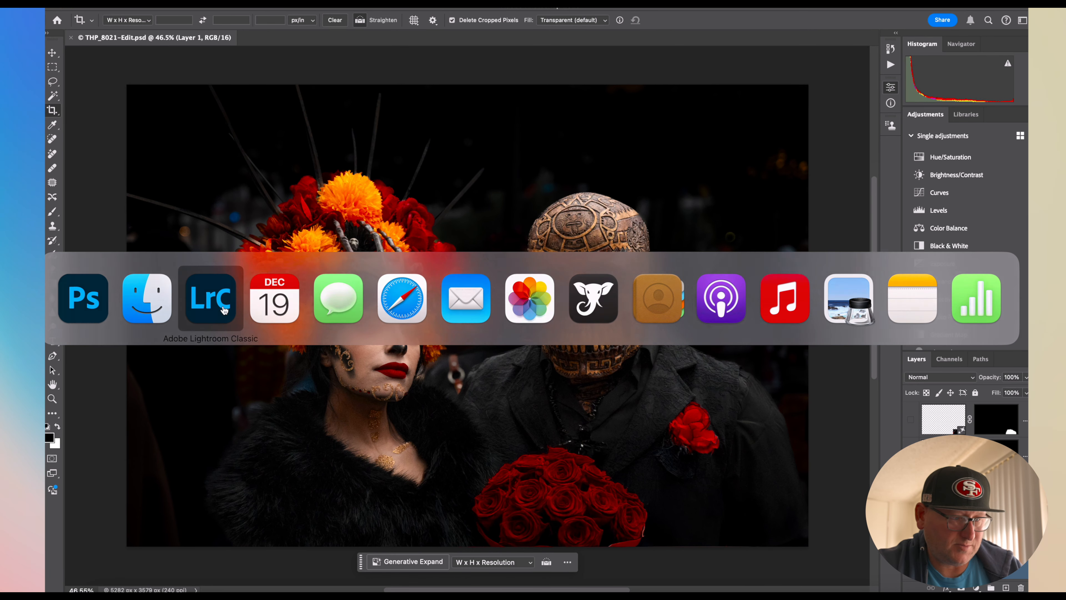
click(223, 309)
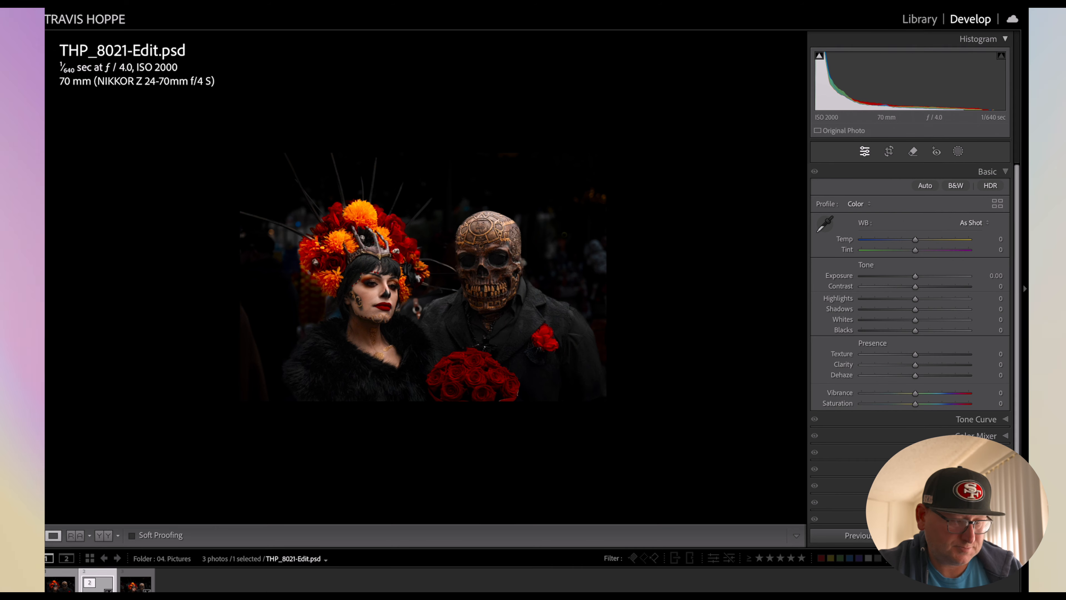
key(Tab)
click(146, 40)
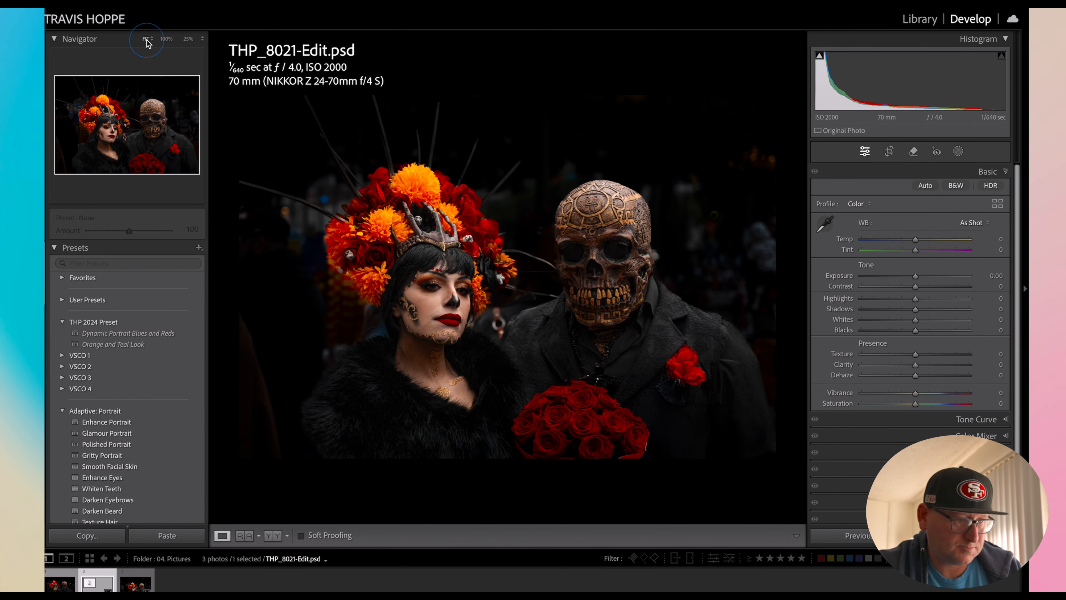
key(Tab)
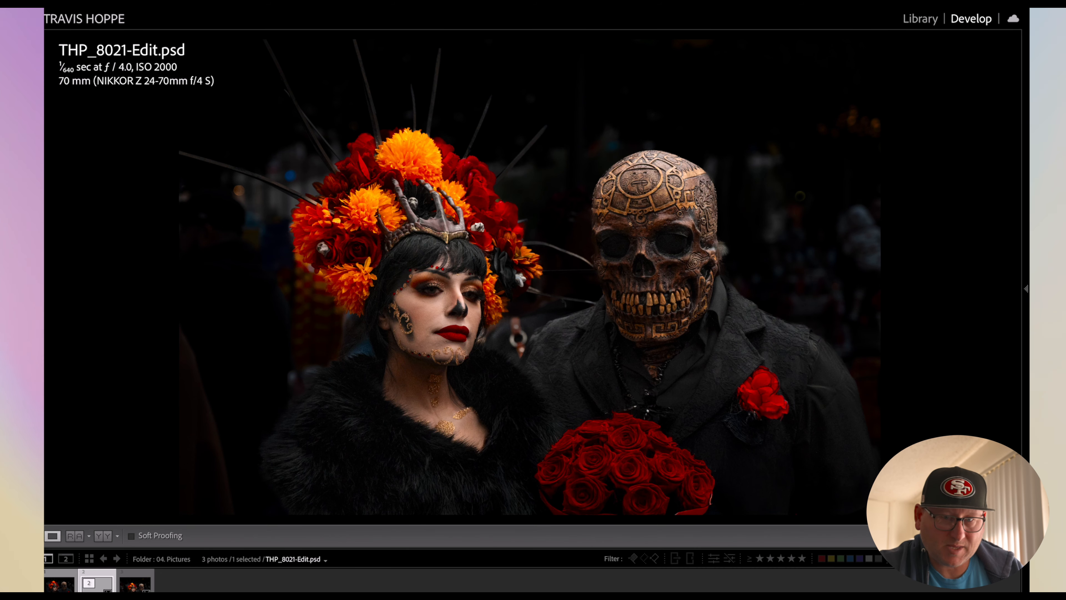
Step: Add a radial gradient mask and center its ellipse over the red rose bouquet
key(Tab)
click(959, 152)
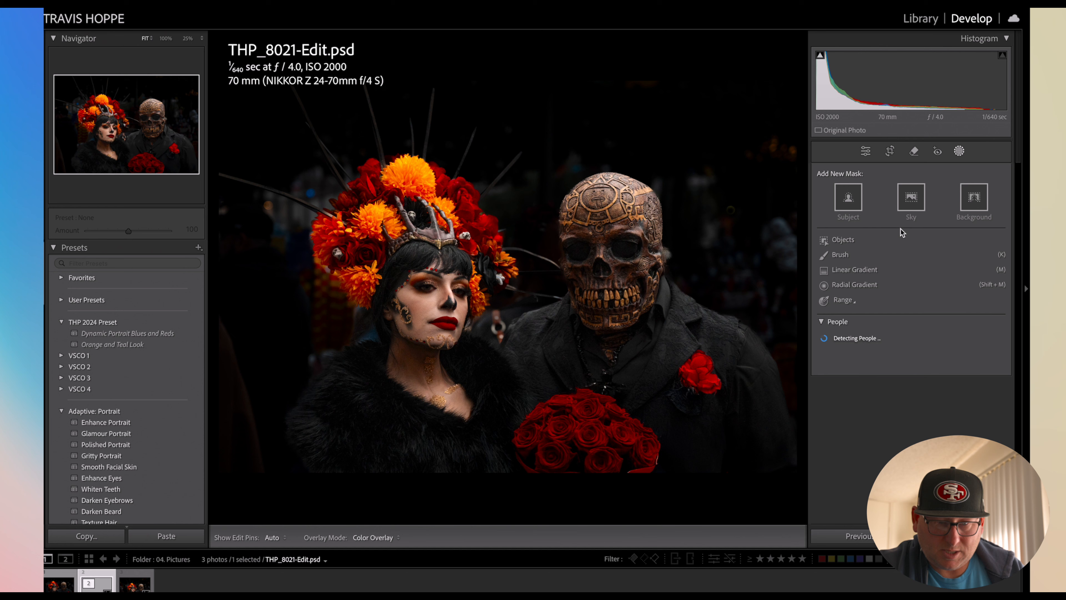
click(848, 286)
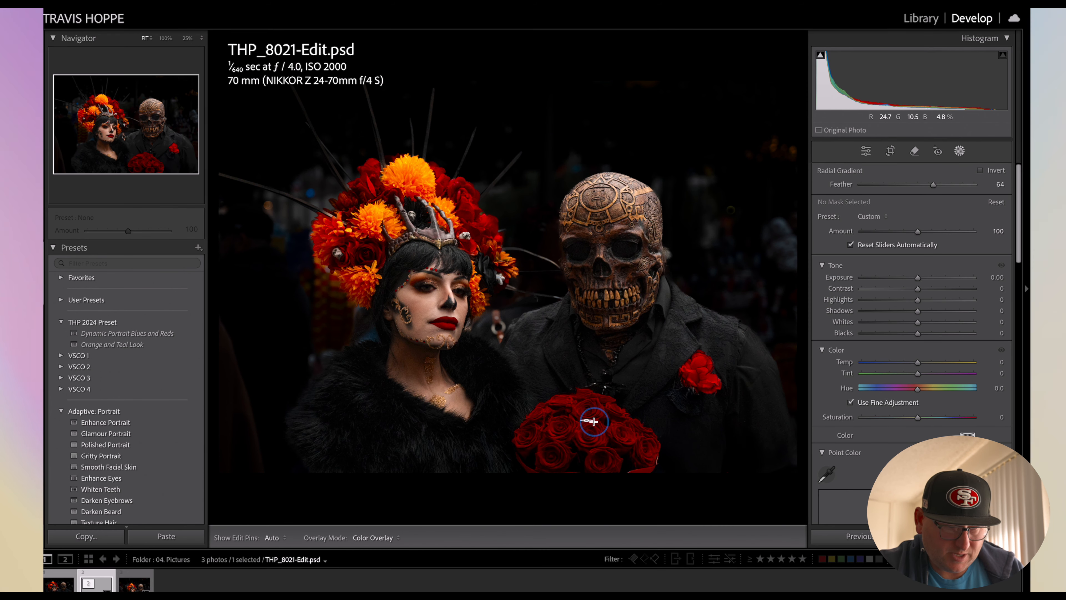
drag(588, 421, 662, 464)
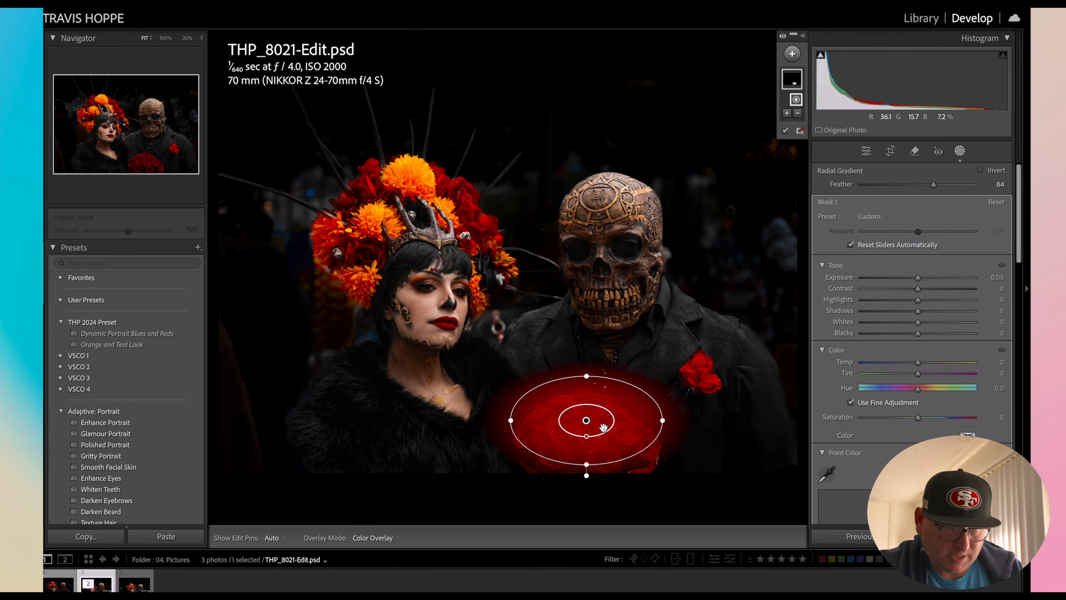
drag(587, 422, 585, 440)
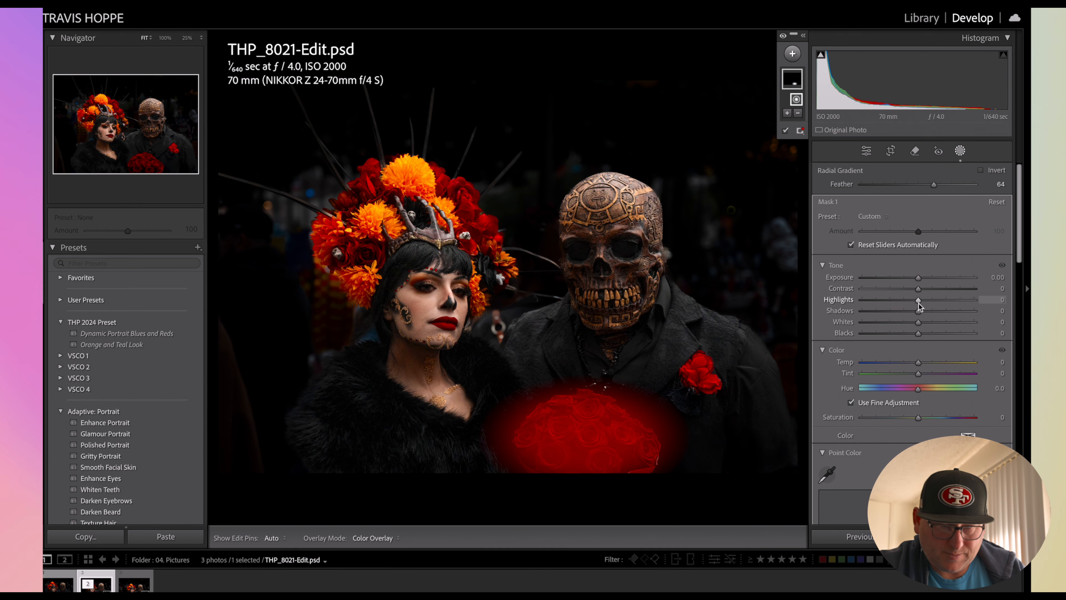
Step: Brighten the bouquet mask with Shadows 29 and Exposure 1.18, reduce its Amount to 99, and close masking
drag(919, 311, 935, 313)
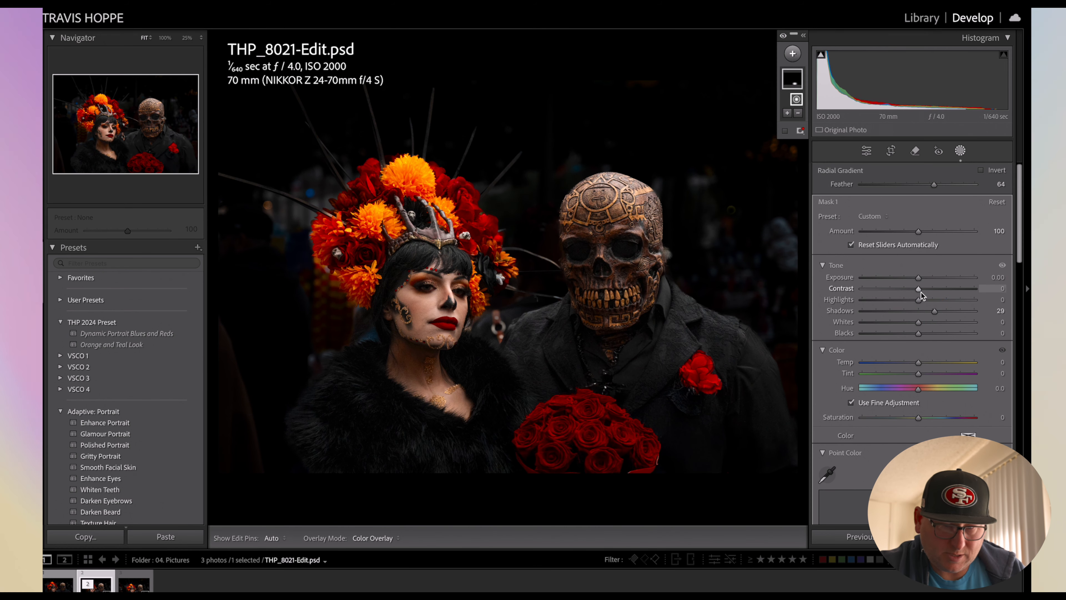
drag(919, 278, 936, 282)
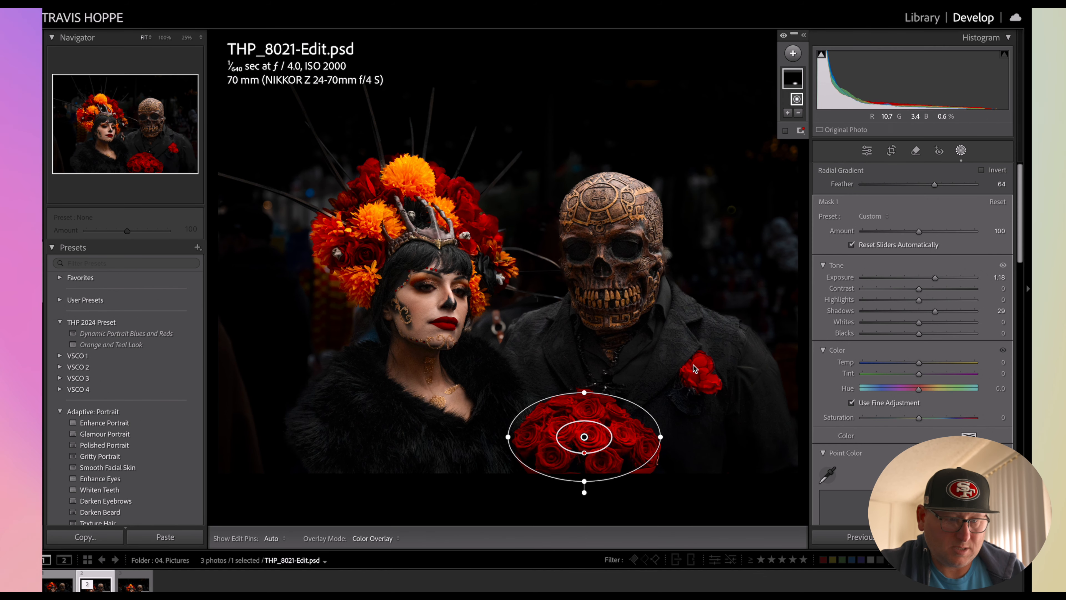
key(Left)
key(Left)
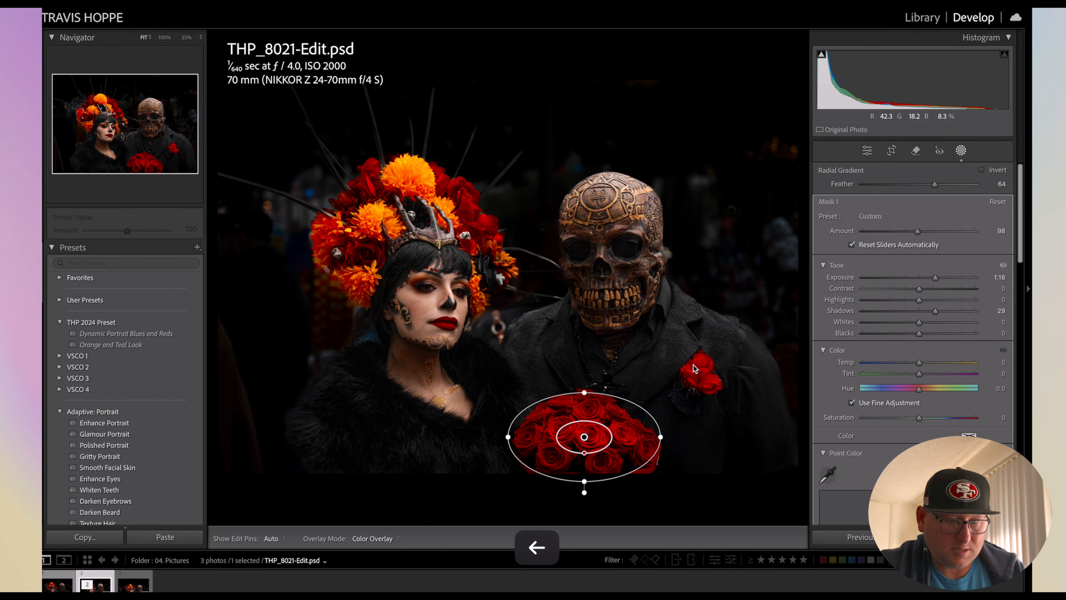
key(Right)
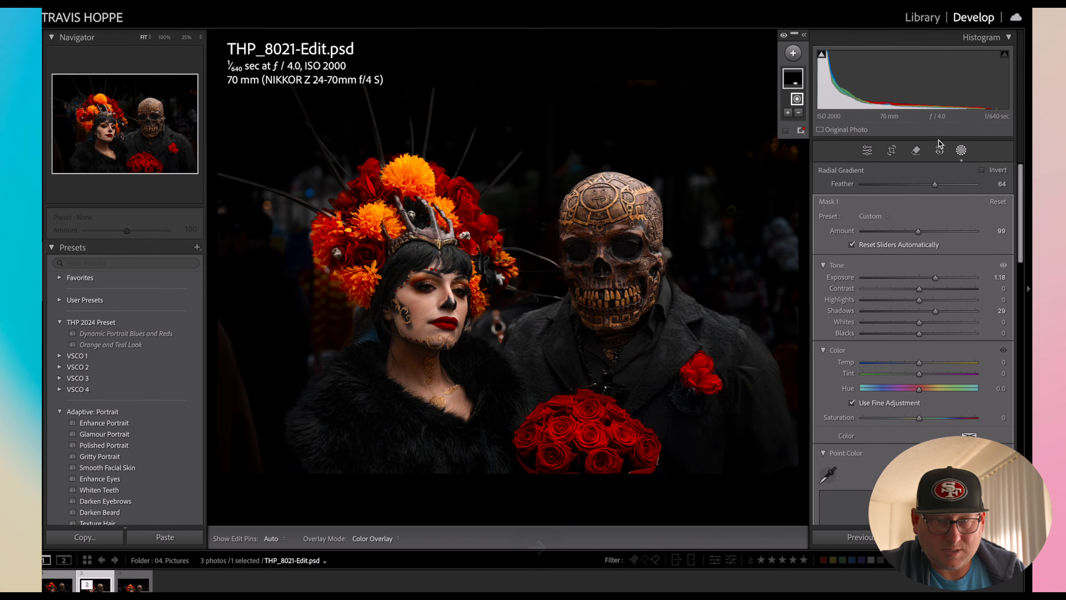
click(963, 150)
Step: Compare THP_8021-Edit.psd with the earlier JPG edit and the original THP_8021.NEF
key(Left)
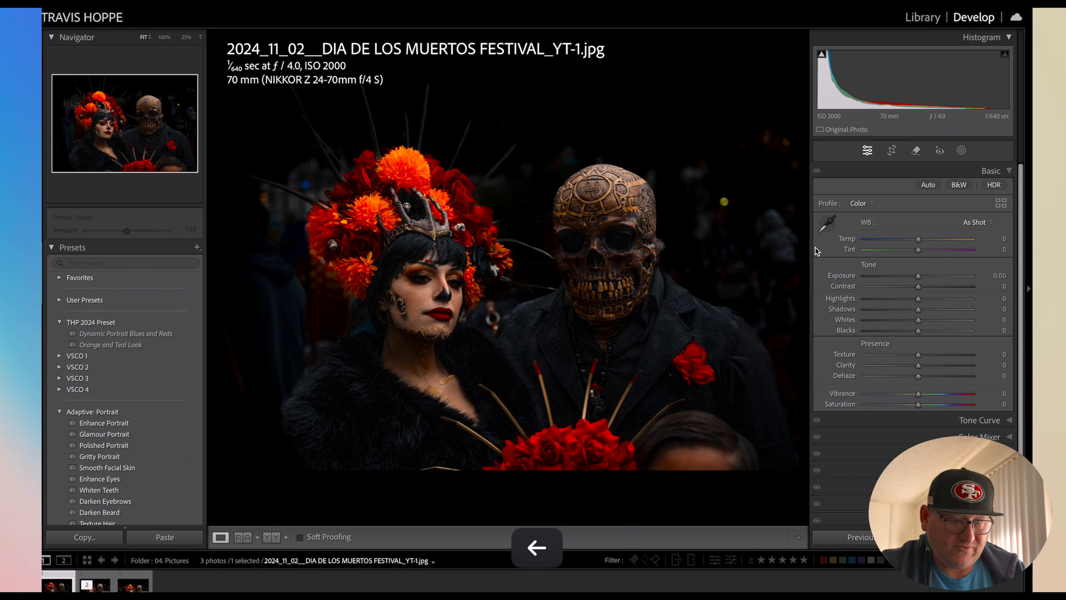
key(Right)
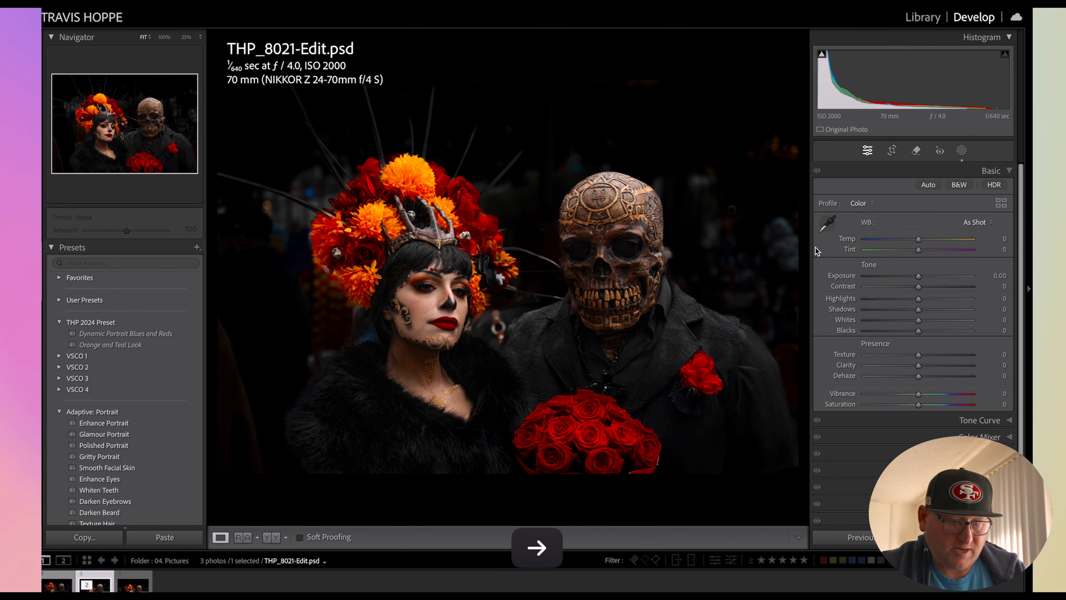
key(Right)
key(Left)
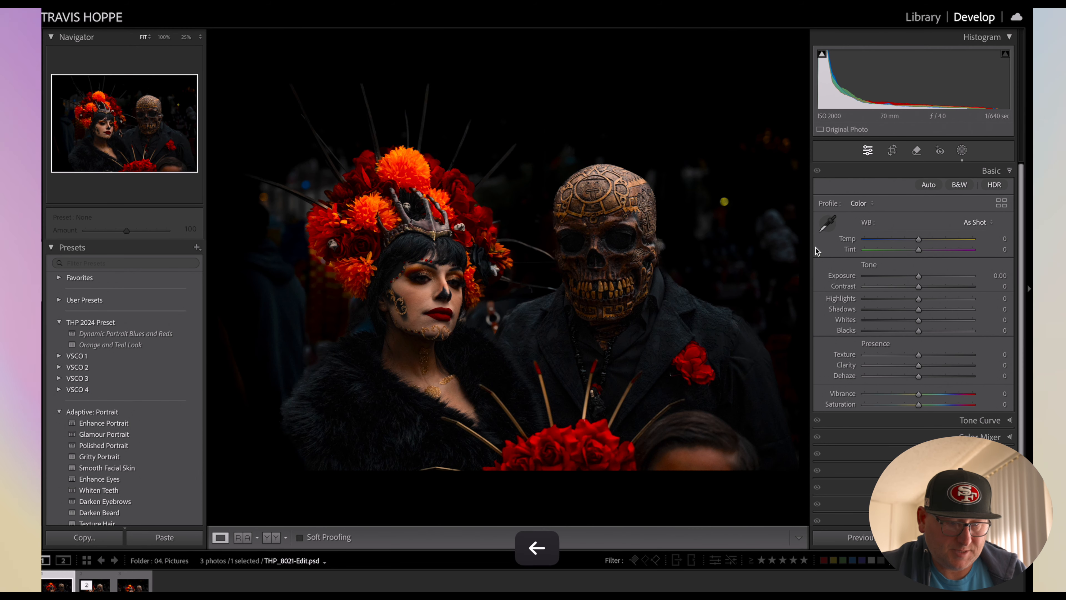
key(Right)
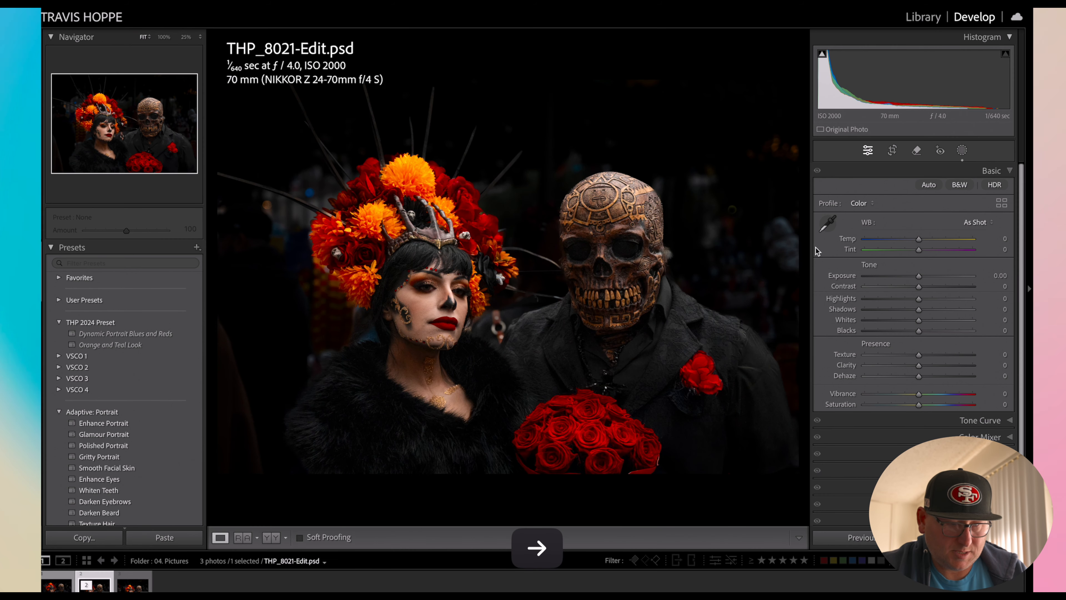
key(Right)
key(Left)
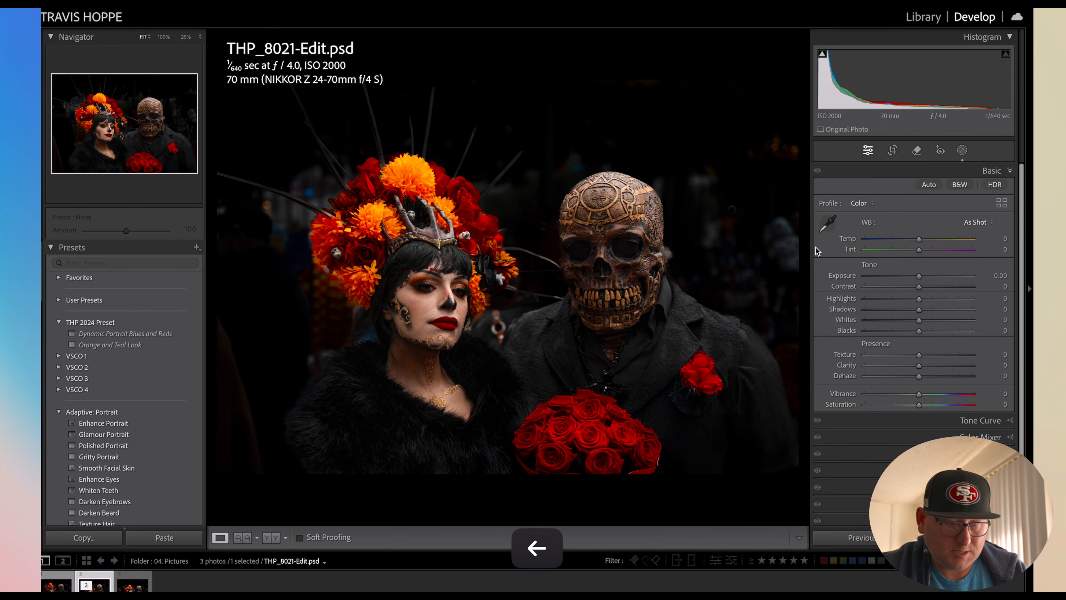
key(Right)
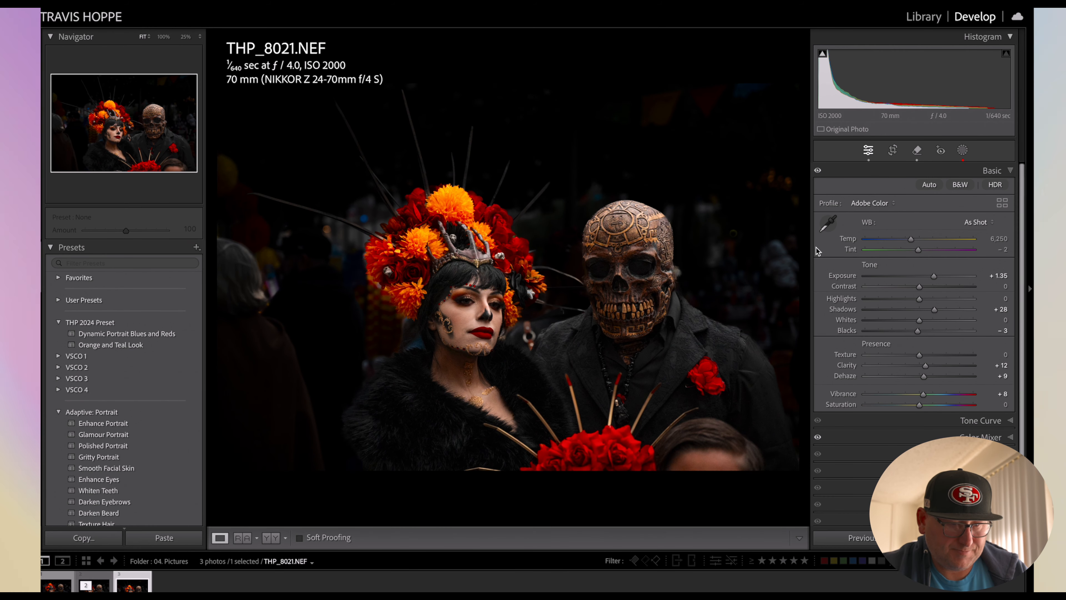
key(Left)
key(Left)
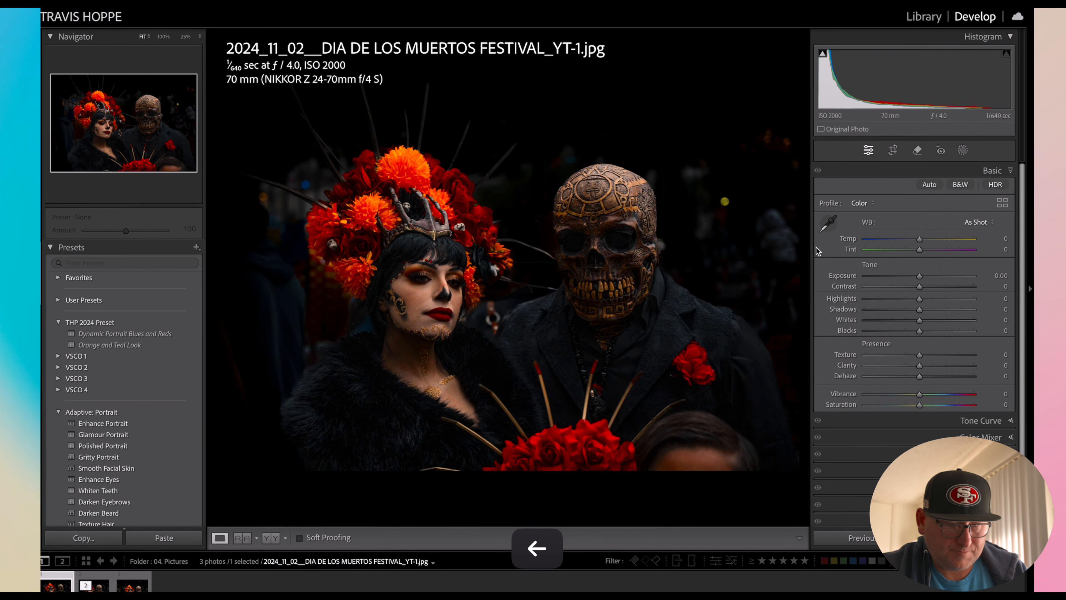
key(Right)
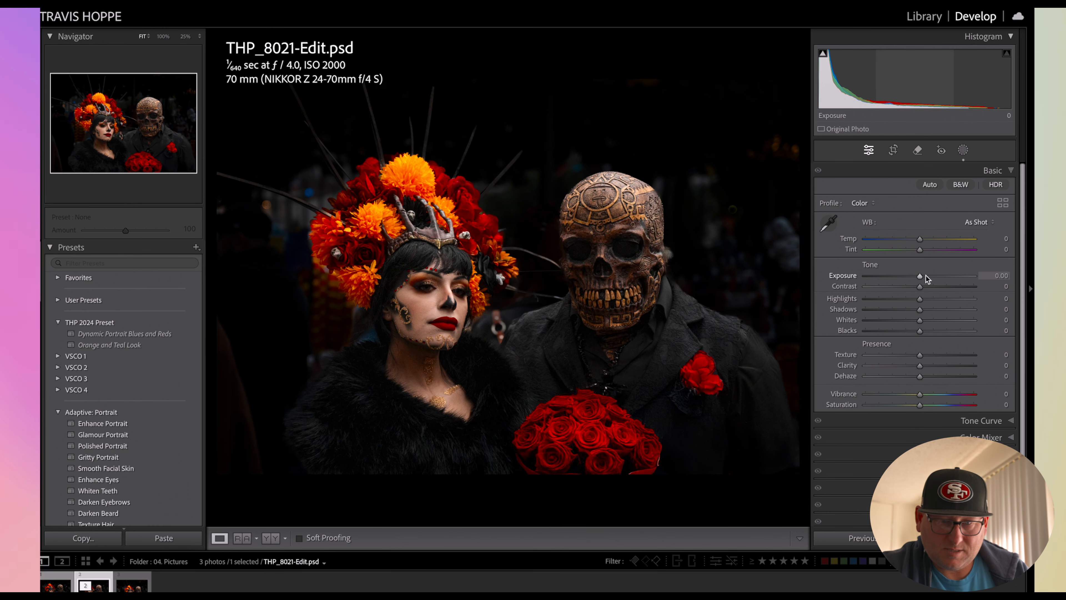
Step: Set the retouched photo's global Exposure to +0.25, Temp to +4 and Whites to -6, and compare before and after
drag(923, 278, 926, 277)
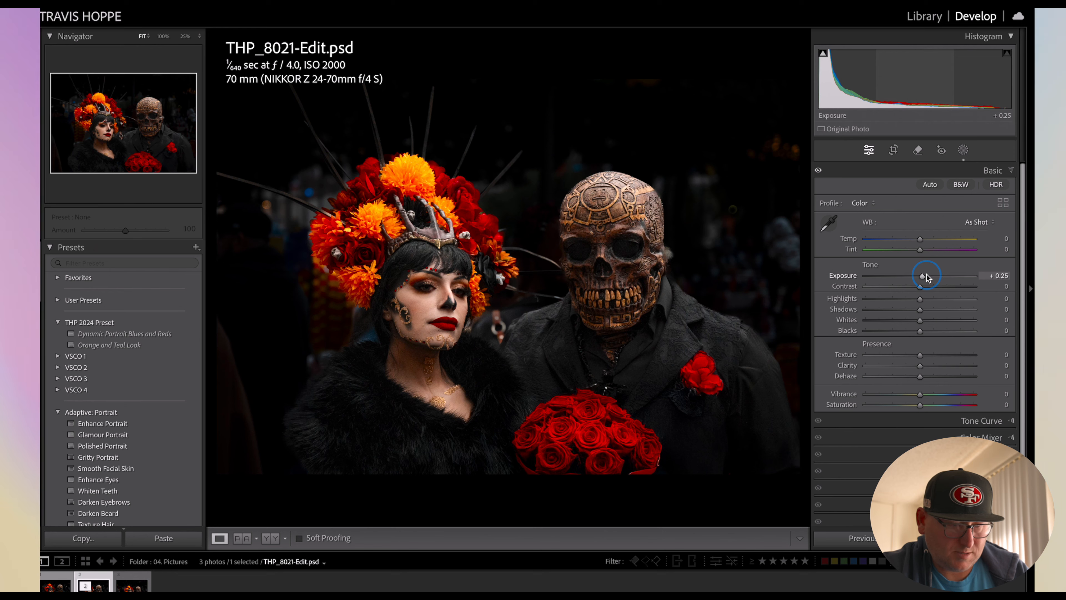
click(923, 239)
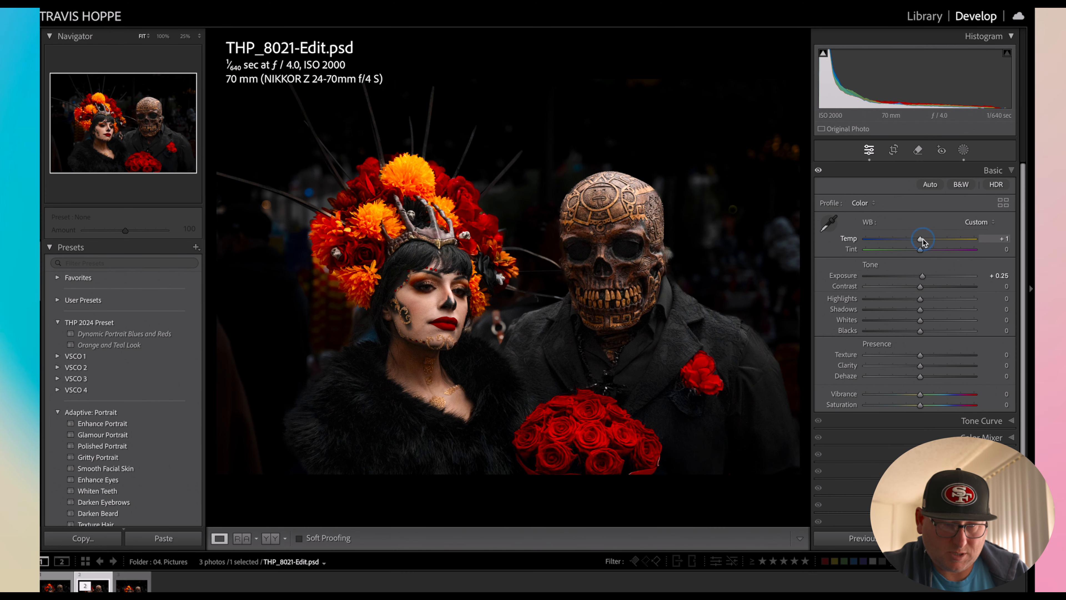
drag(925, 240, 925, 243)
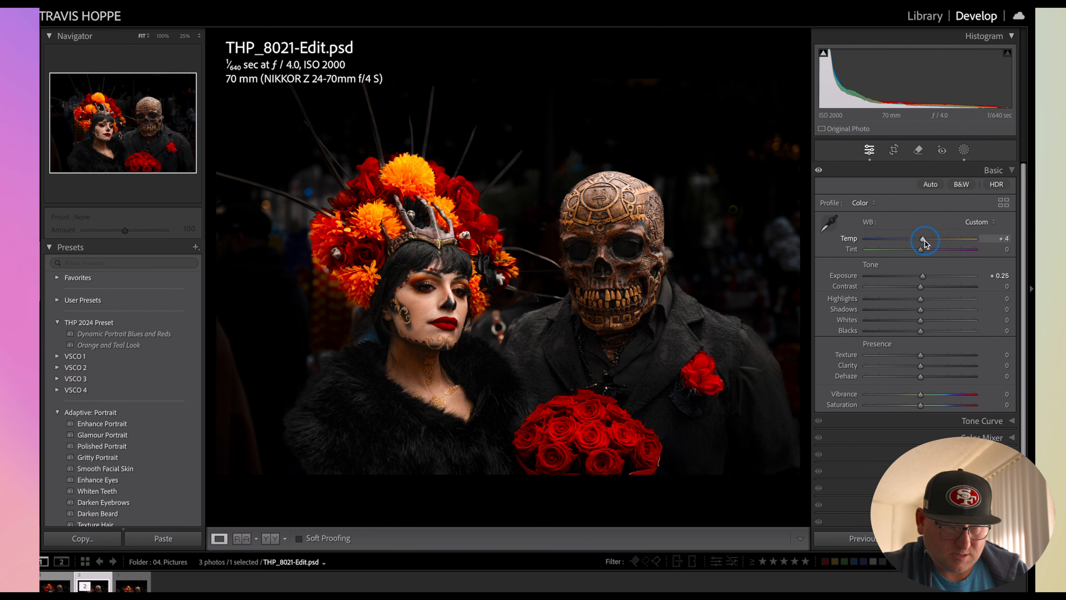
drag(921, 323, 918, 324)
key(backslash)
key(backslash)
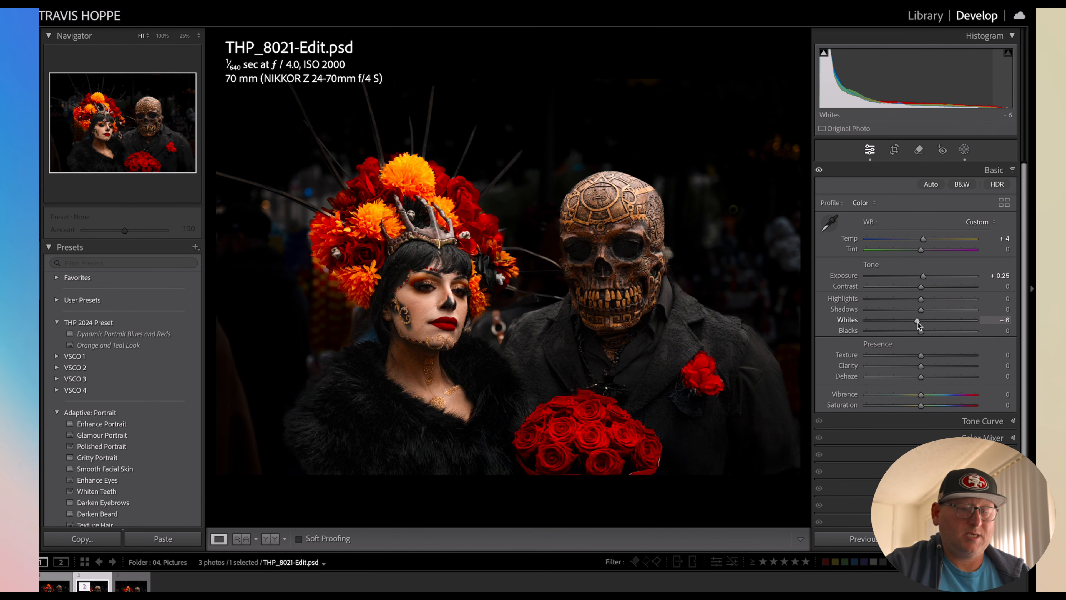